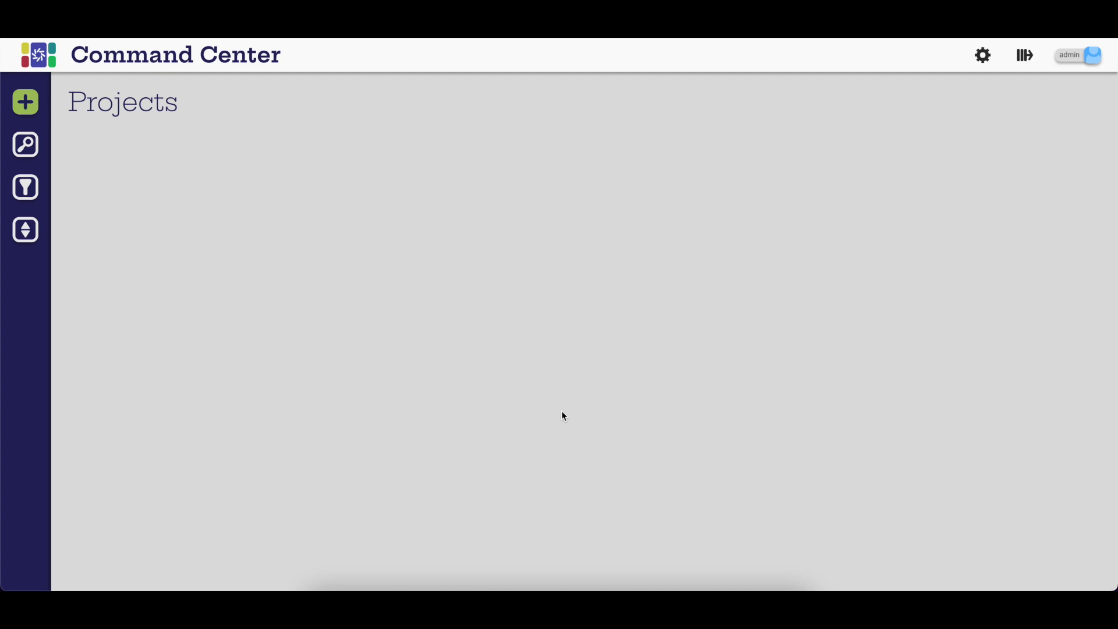
Step: Turn on maintenance mode in the global settings
{"action": "left_click", "coordinate": [985, 58]}
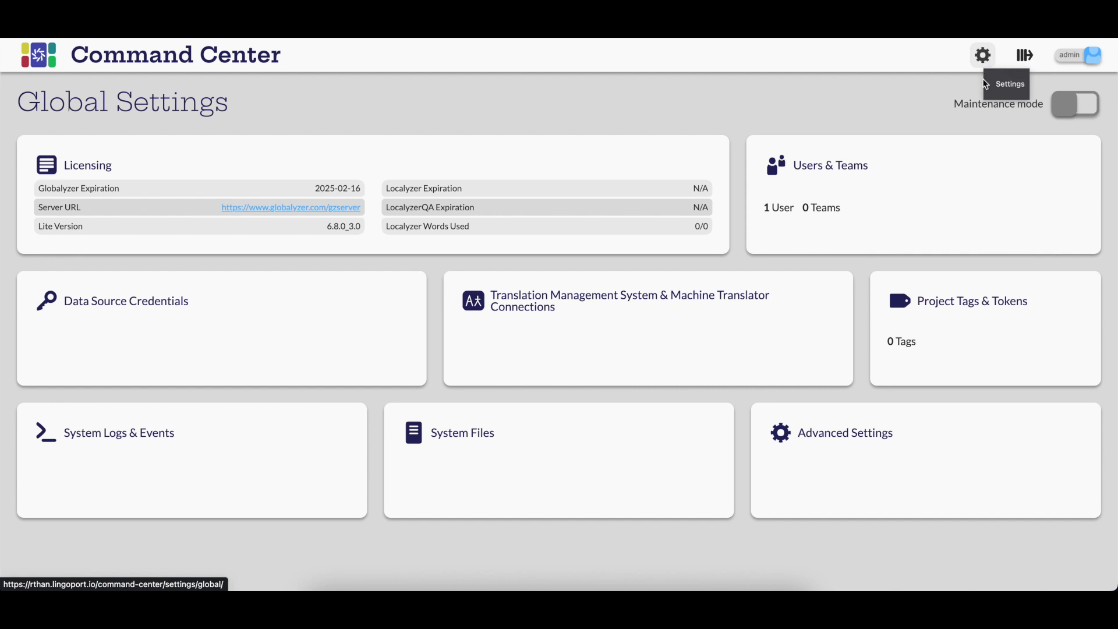
{"action": "left_click", "coordinate": [1075, 110]}
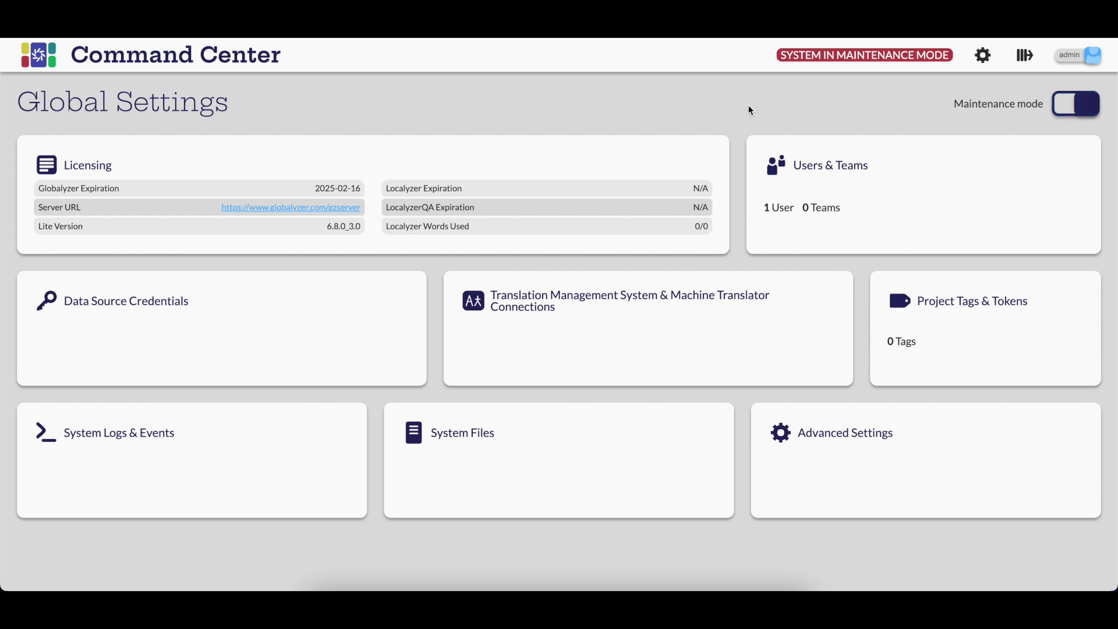
Step: Start creating a new team from the users and teams settings and name it Test Team
{"action": "left_click", "coordinate": [402, 156]}
{"action": "left_click", "coordinate": [900, 173]}
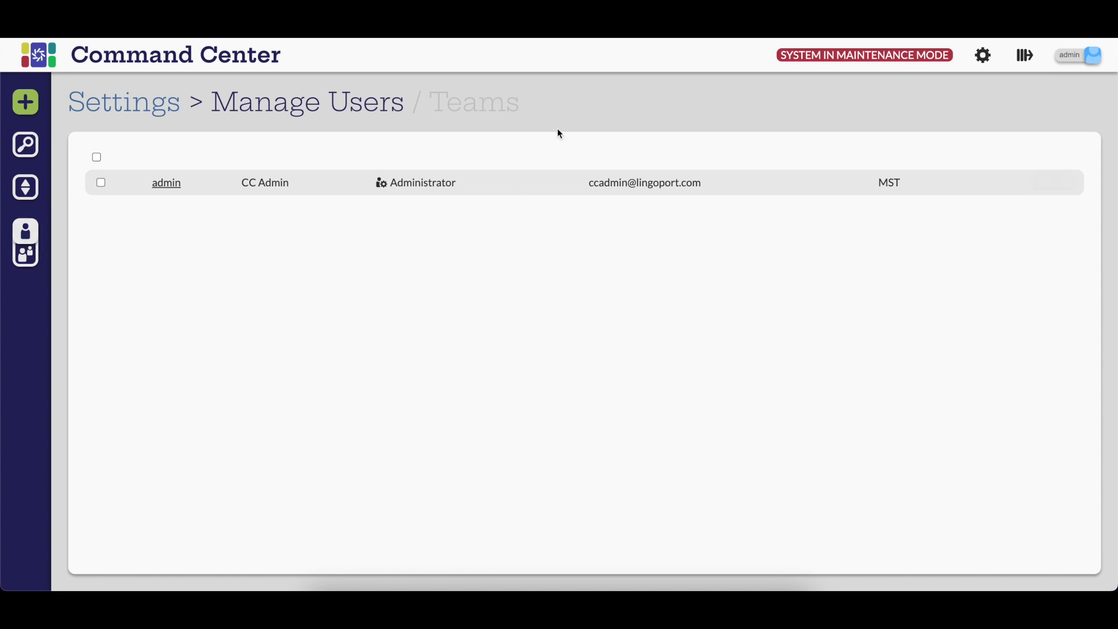
{"action": "left_click", "coordinate": [463, 113]}
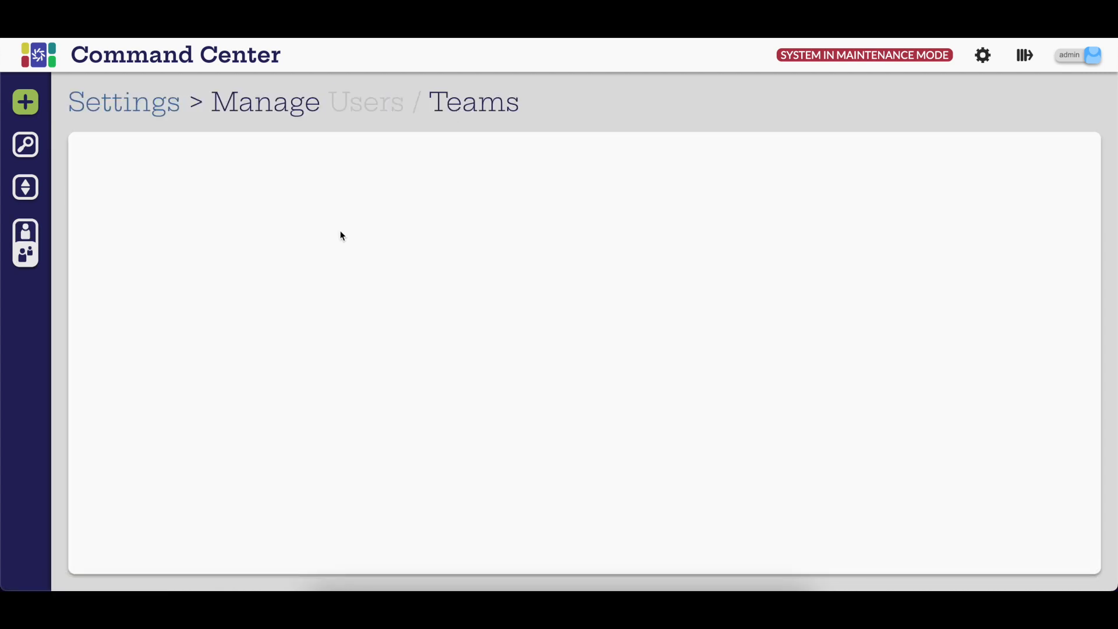
{"action": "left_click", "coordinate": [28, 104]}
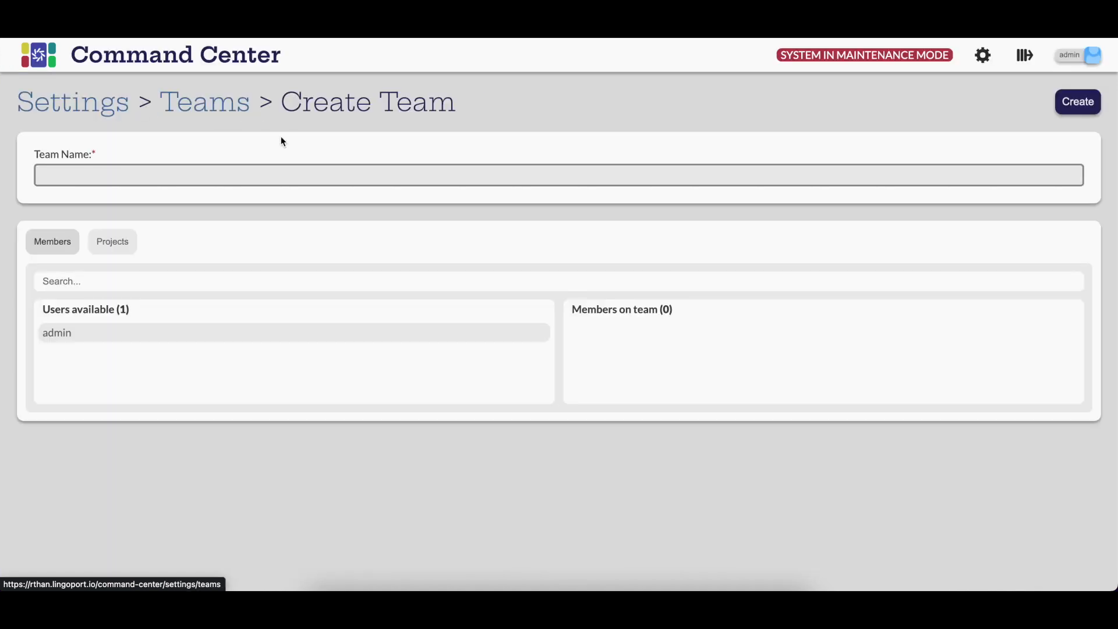
{"action": "left_click", "coordinate": [125, 175]}
{"action": "type", "text": "Test Team"}
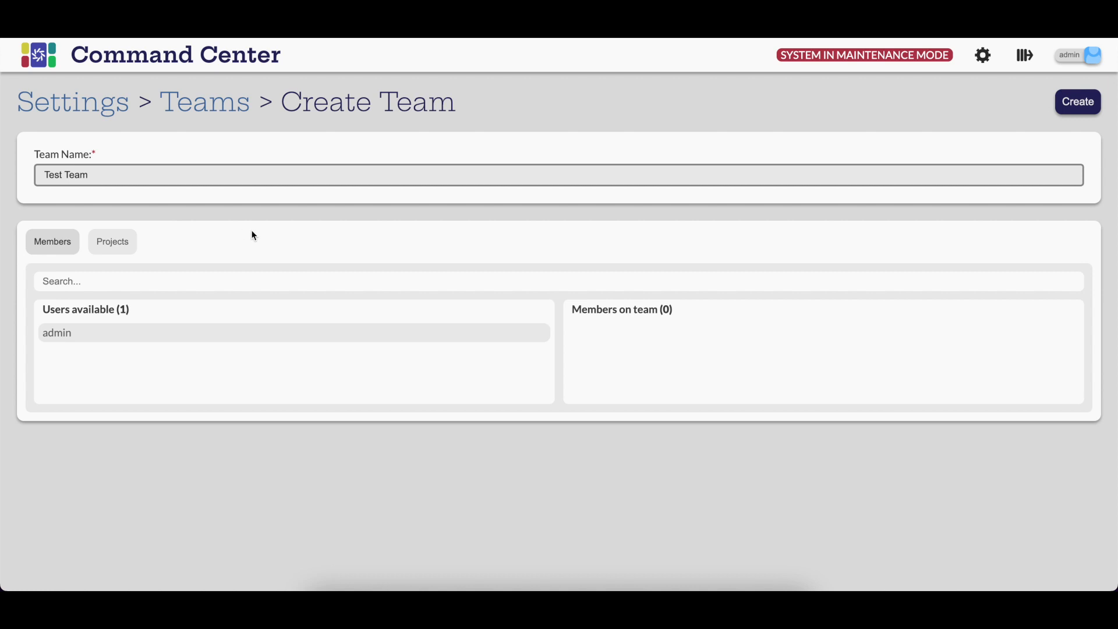
Step: Add admin as a member of the team and create the team
{"action": "left_click", "coordinate": [134, 249]}
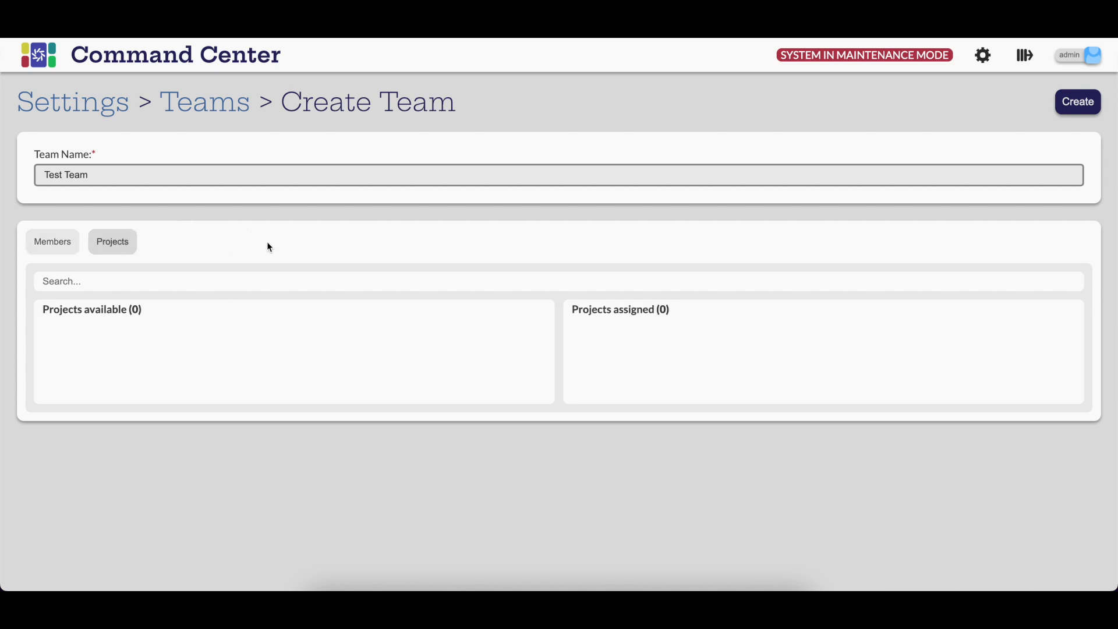
{"action": "left_click", "coordinate": [69, 242]}
{"action": "left_click", "coordinate": [239, 329]}
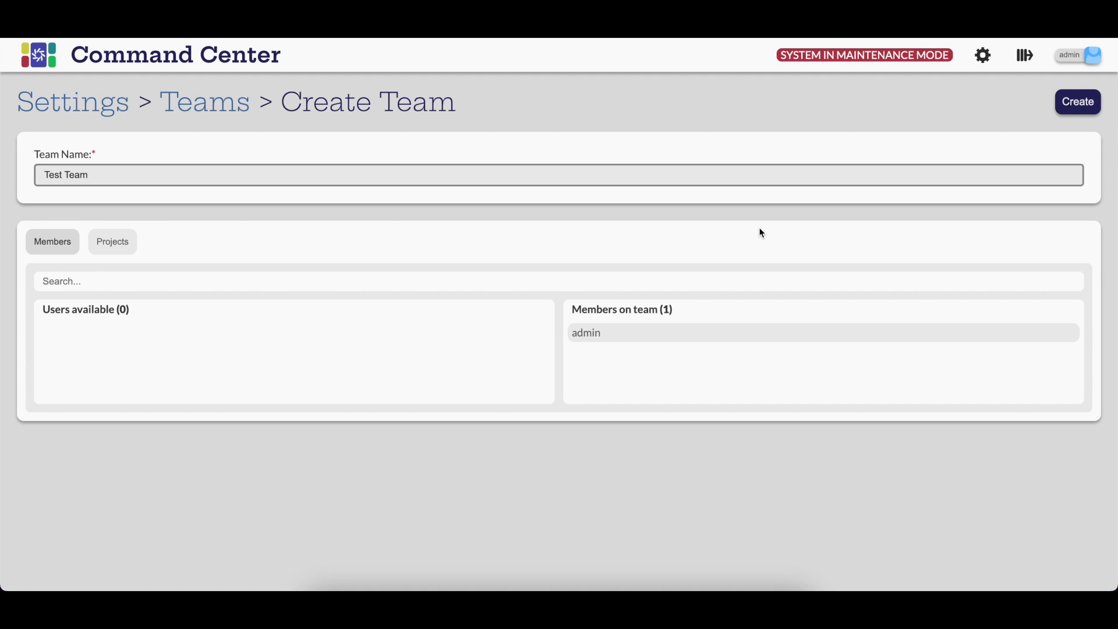
{"action": "left_click", "coordinate": [1079, 103]}
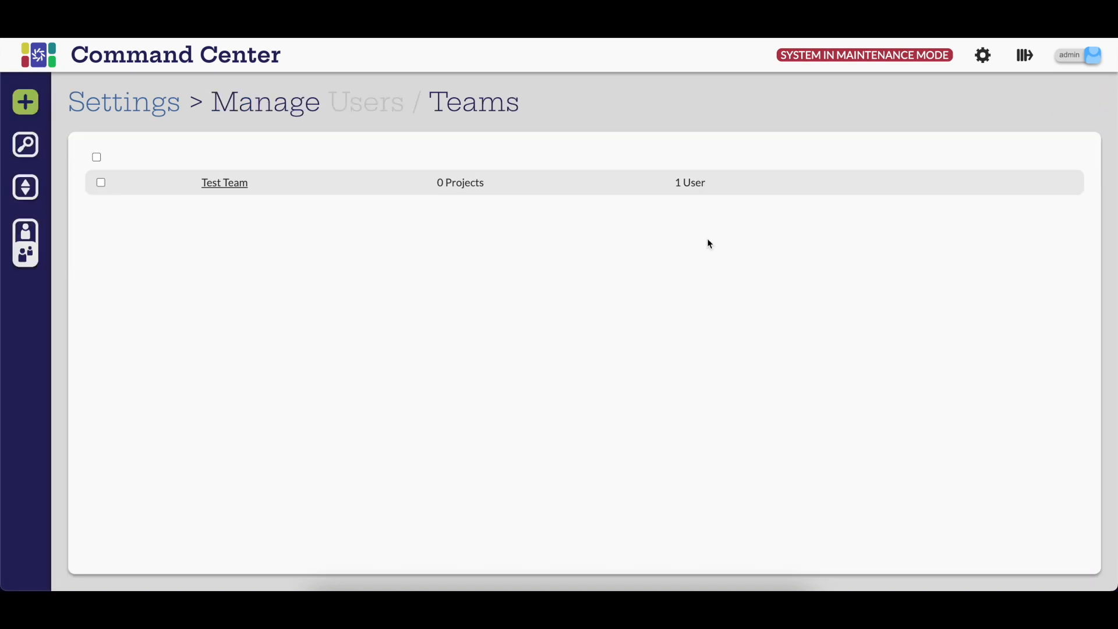
Step: Start a new user TestDev with the Developer role, United States region and the user's contact details
{"action": "left_click", "coordinate": [25, 240]}
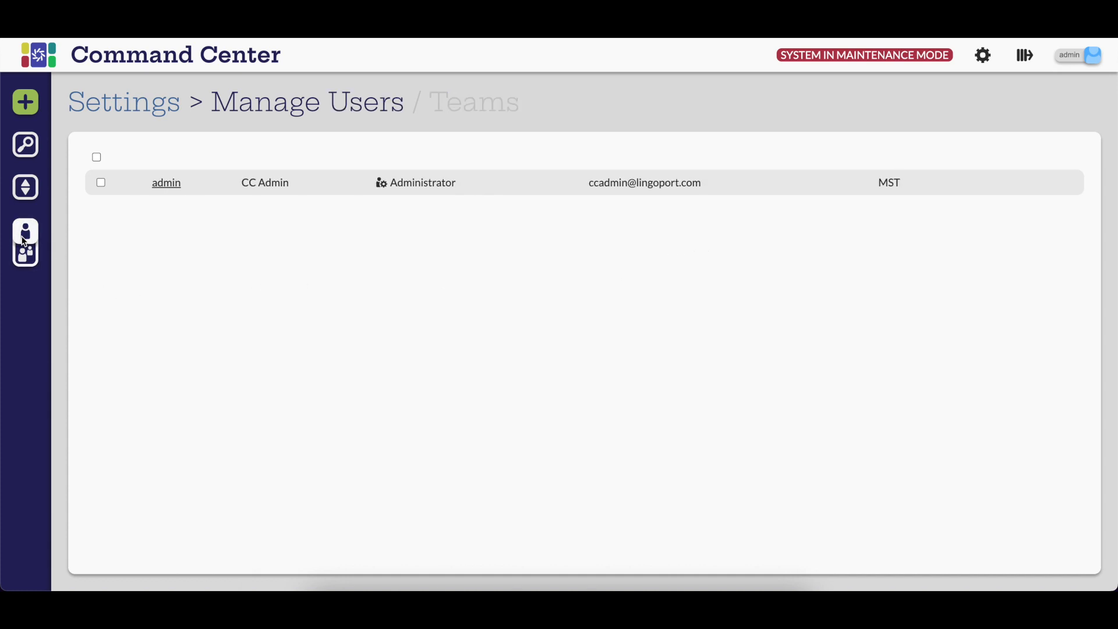
{"action": "left_click", "coordinate": [37, 109]}
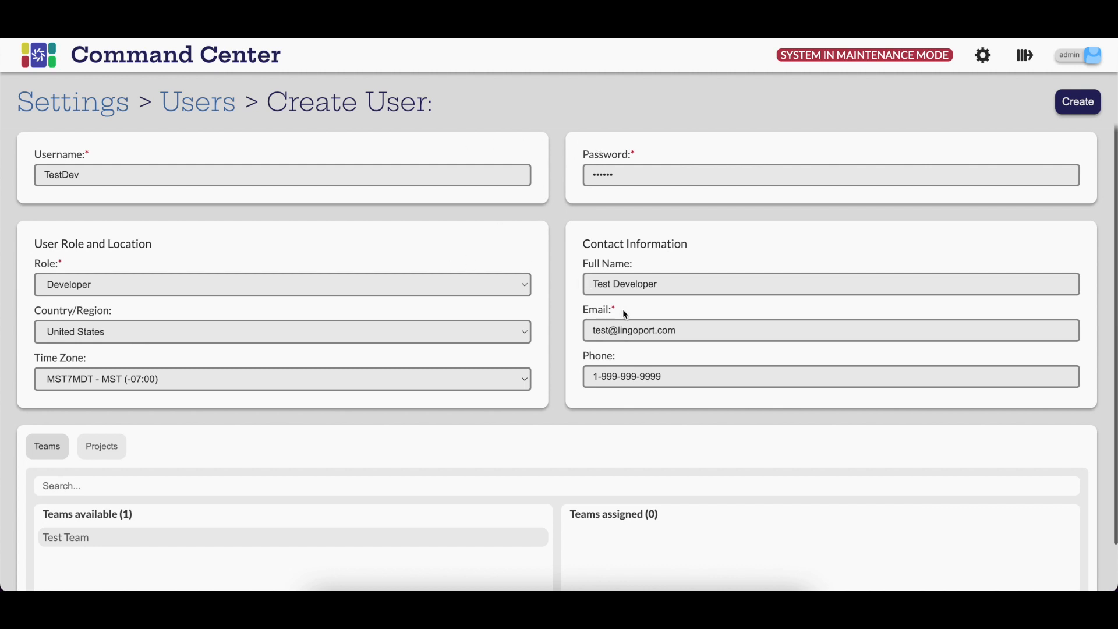
{"action": "left_click", "coordinate": [509, 285]}
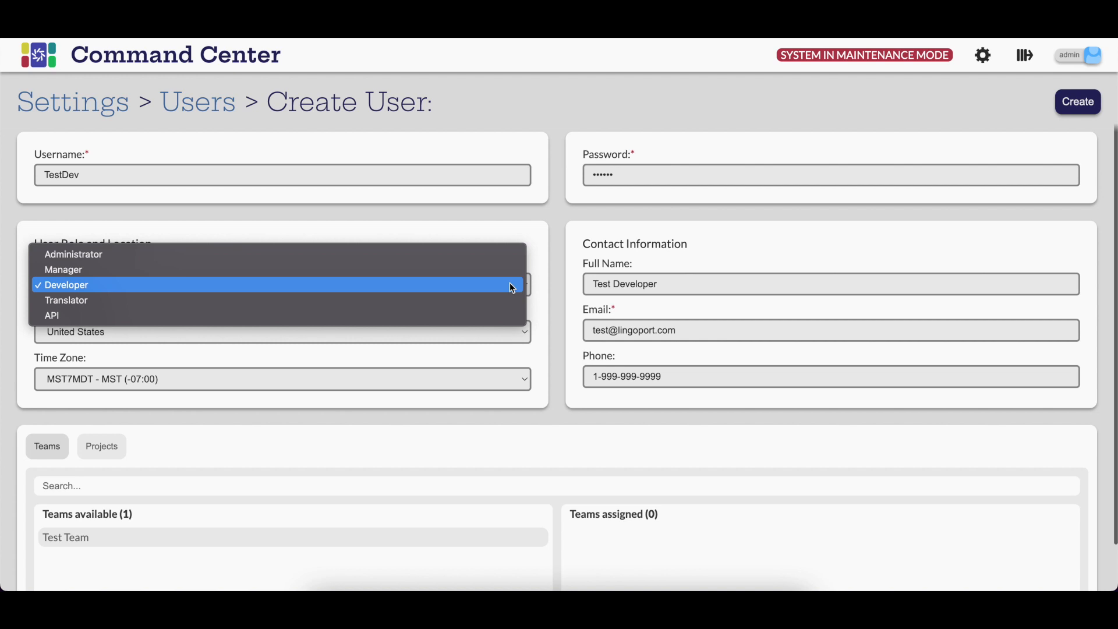
{"action": "left_click", "coordinate": [554, 292]}
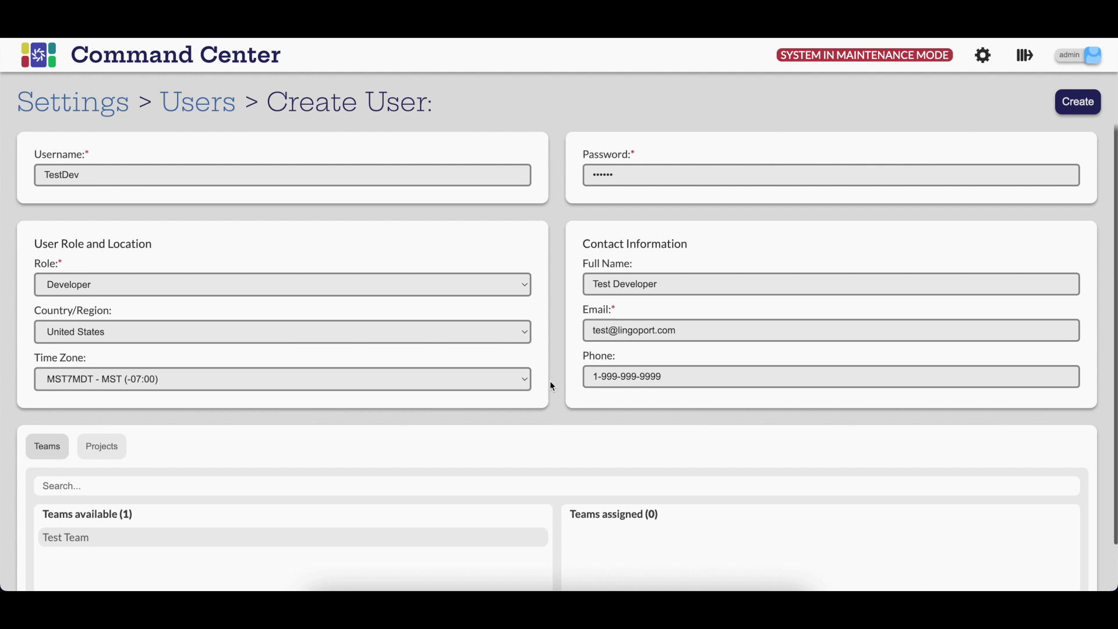
Step: Assign the new user to Test Team and create the user
{"action": "scroll", "coordinate": [561, 385], "scroll_direction": "down", "scroll_amount": 1}
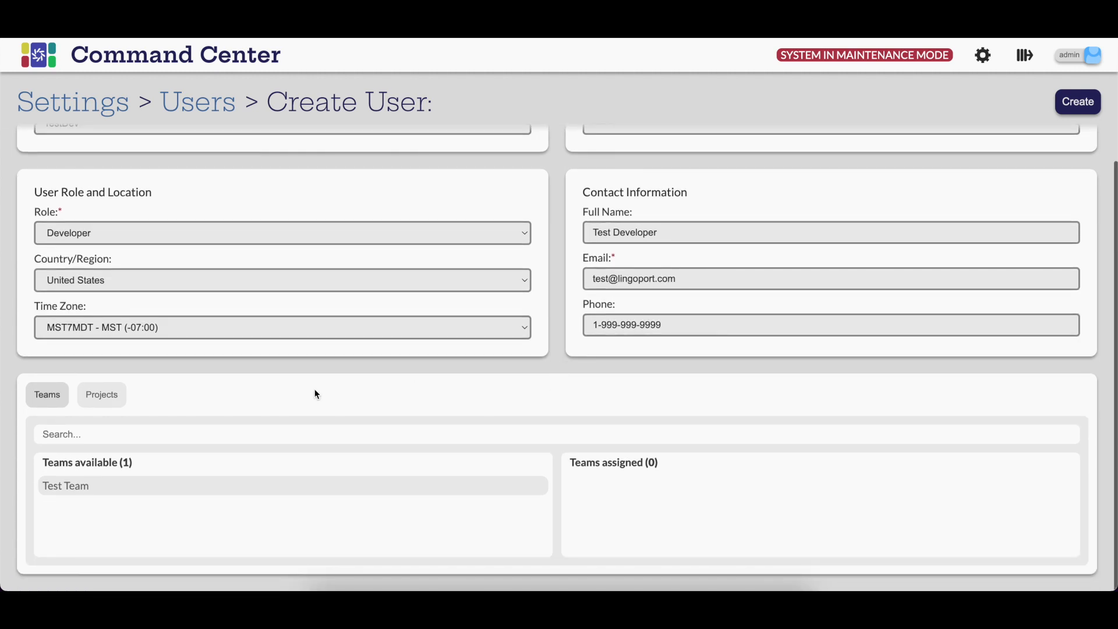
{"action": "left_click", "coordinate": [99, 486]}
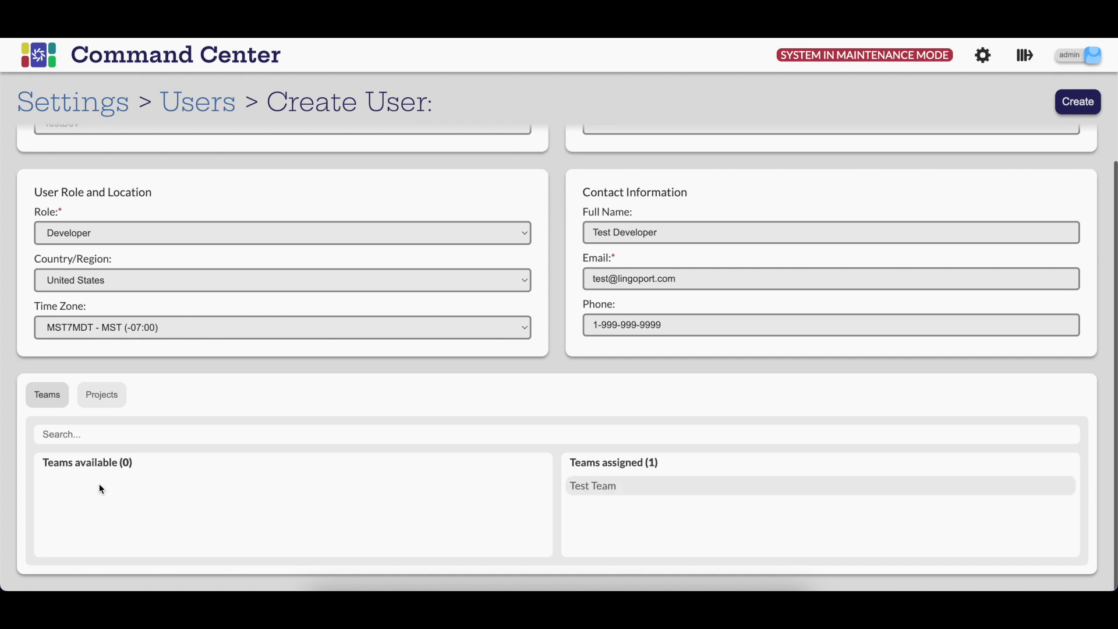
{"action": "left_click", "coordinate": [101, 401]}
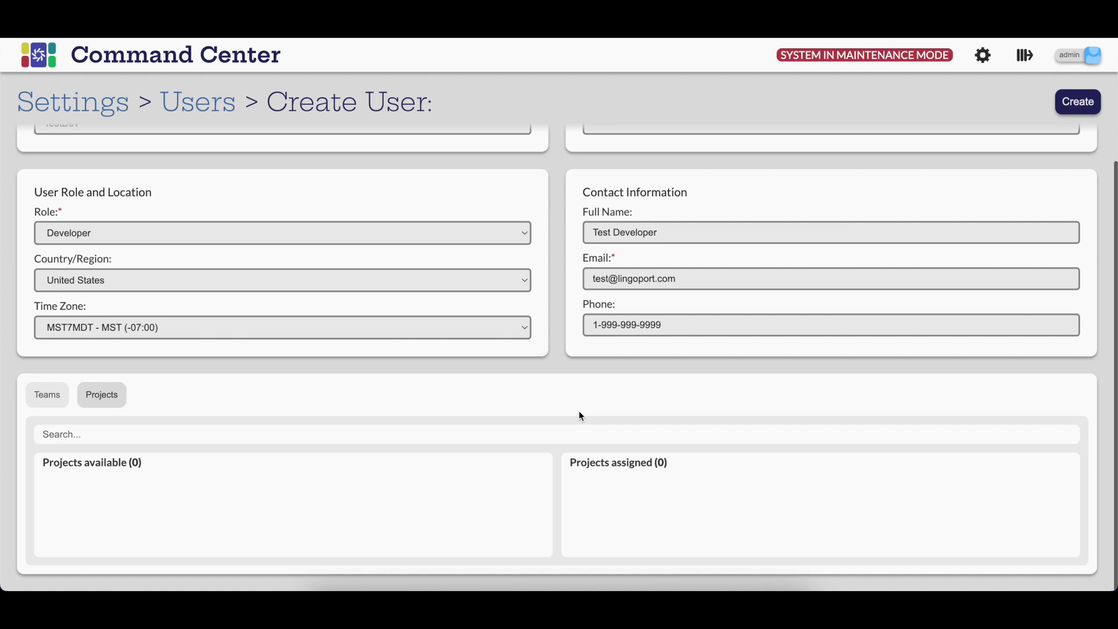
{"action": "left_click", "coordinate": [1078, 105]}
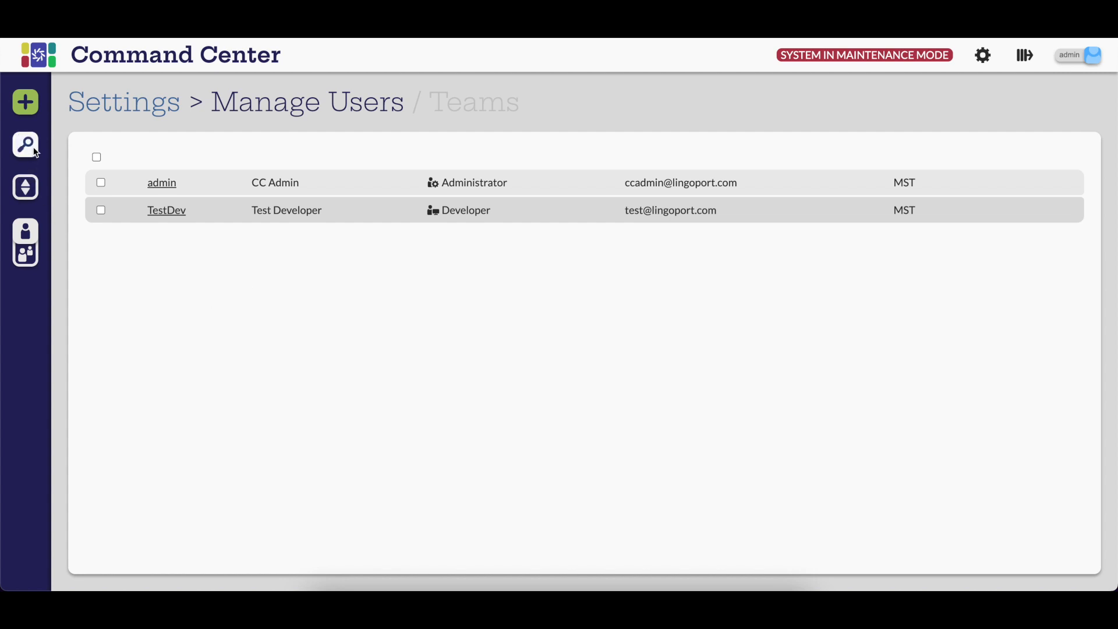
Step: Browse the search and sort options for the user list
{"action": "left_click", "coordinate": [39, 145]}
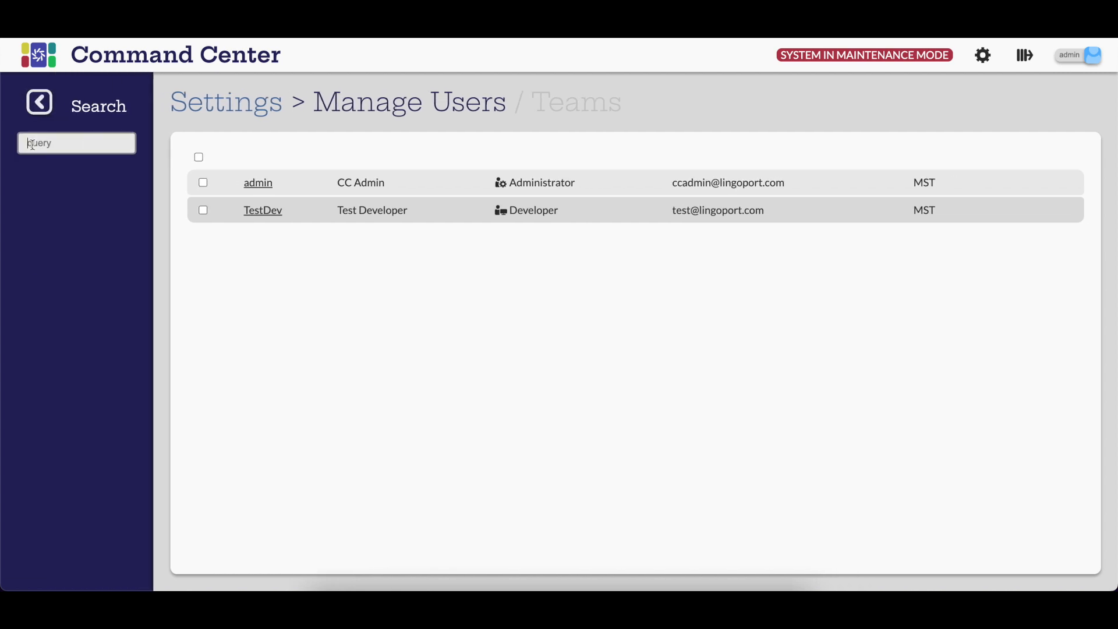
{"action": "left_click", "coordinate": [38, 109]}
{"action": "left_click", "coordinate": [25, 240]}
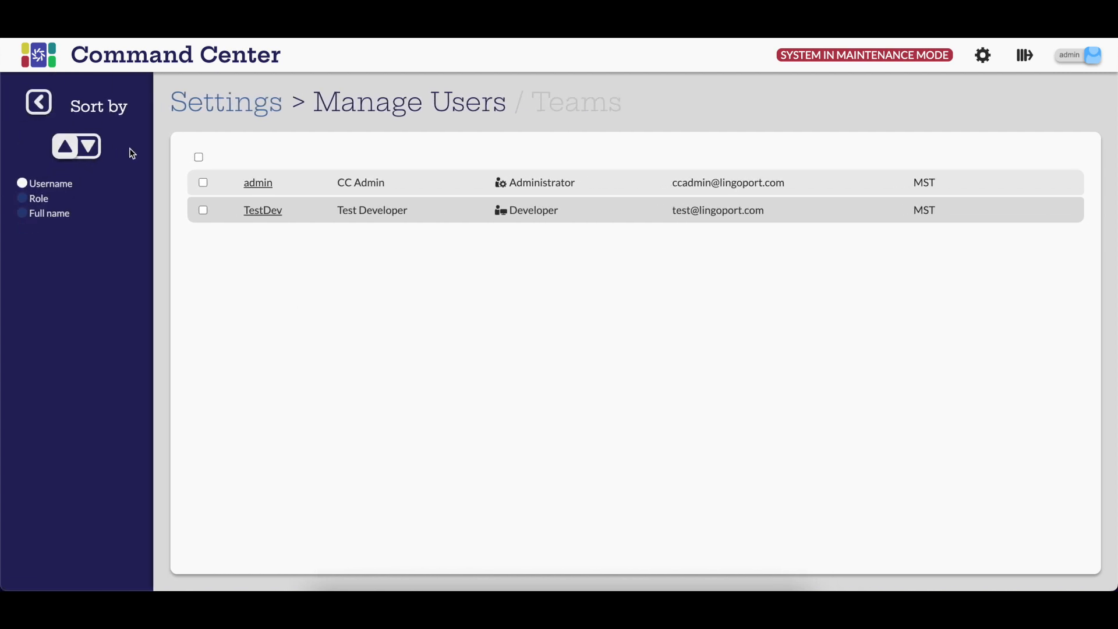
Step: Start a new GitHub data source credential, entering the GitHub username and personal access token
{"action": "left_click", "coordinate": [232, 103]}
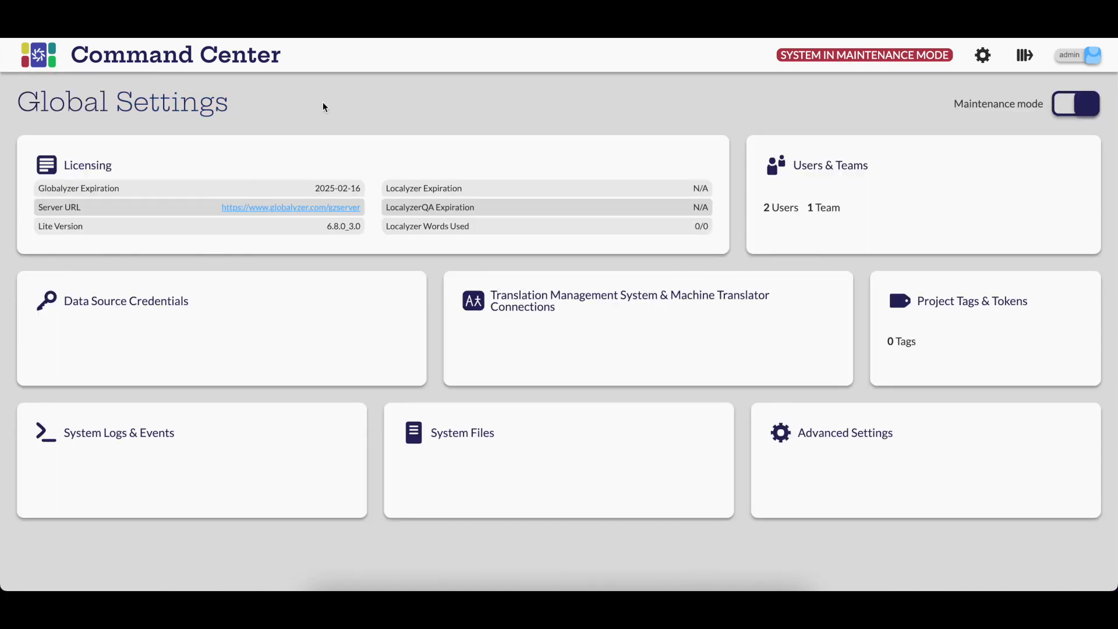
{"action": "left_click", "coordinate": [238, 326]}
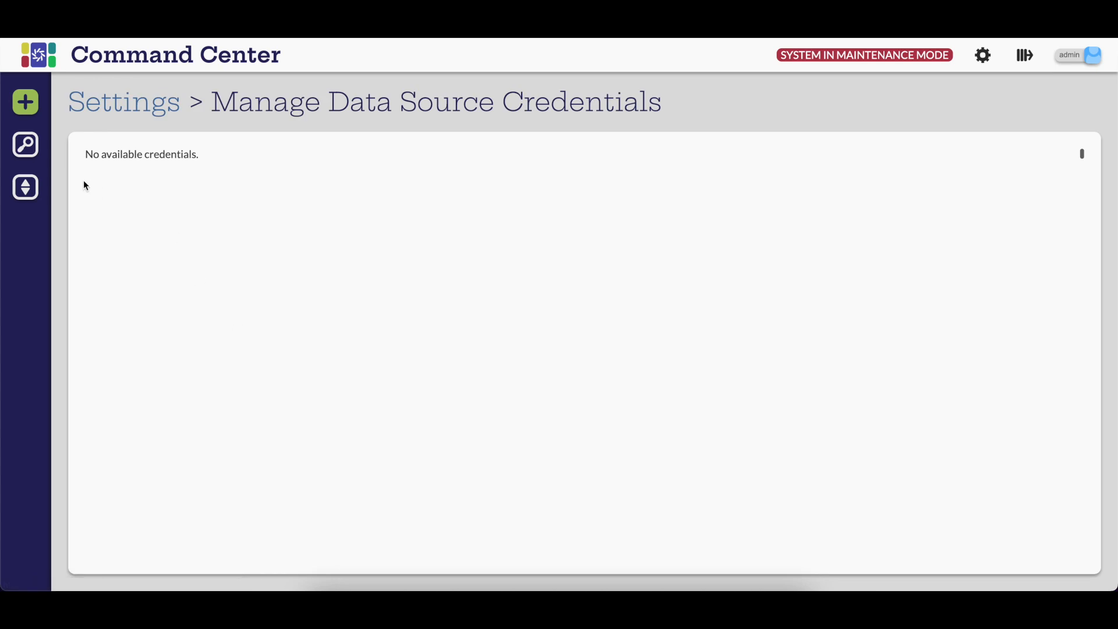
{"action": "left_click", "coordinate": [37, 109]}
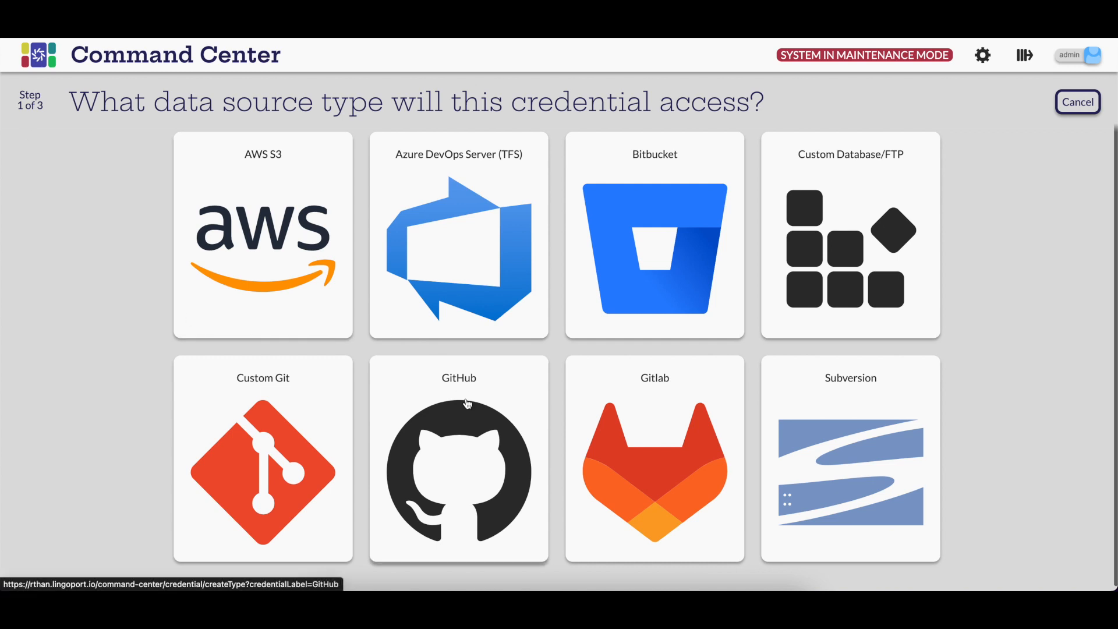
{"action": "left_click", "coordinate": [508, 460]}
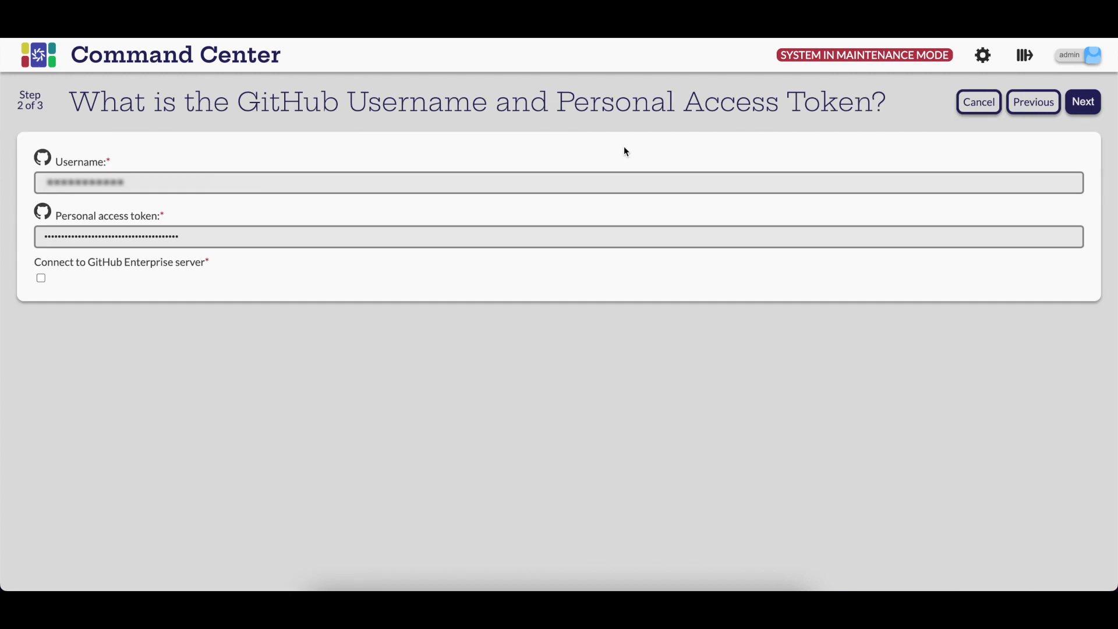
{"action": "left_click", "coordinate": [1082, 112]}
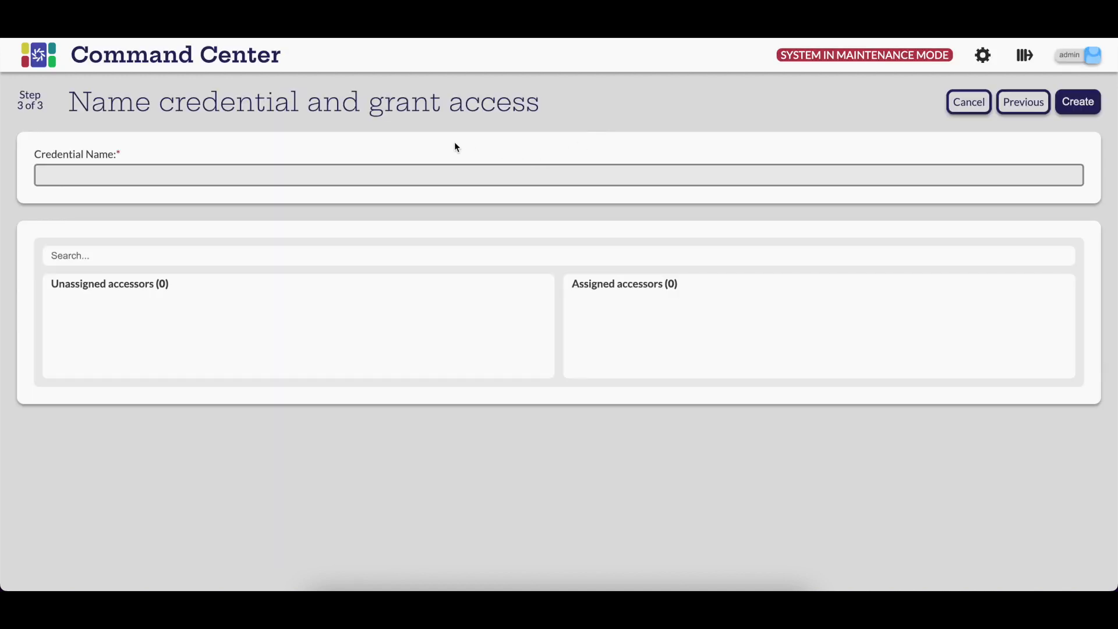
Step: Name the credential GitHub and create it
{"action": "left_click", "coordinate": [404, 171]}
{"action": "type", "text": "GitHub"}
{"action": "left_click", "coordinate": [1076, 105]}
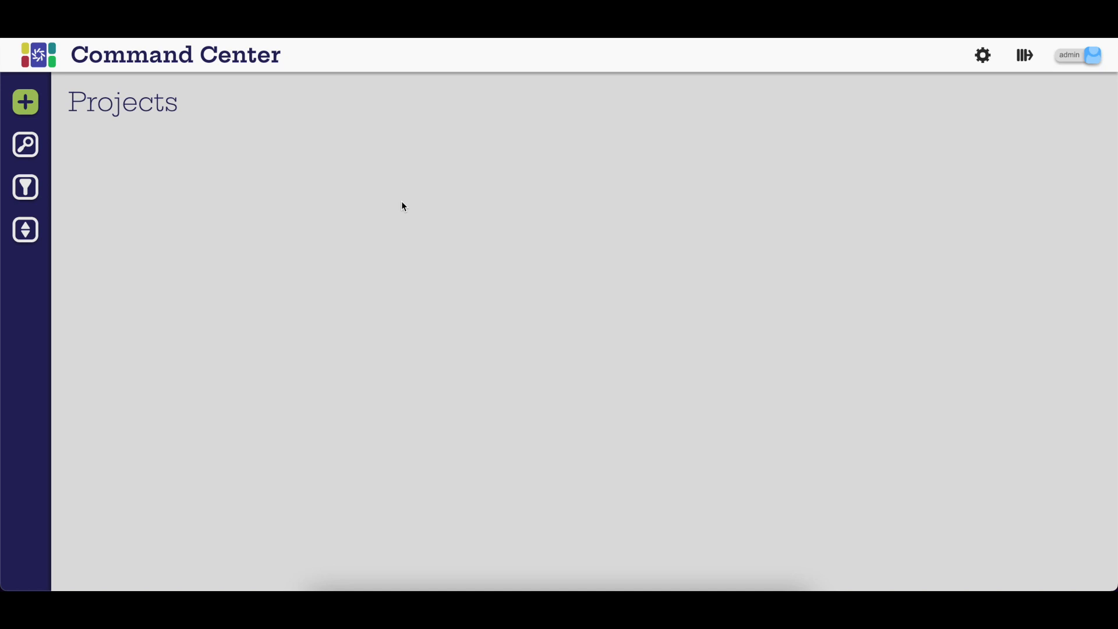
Step: Start a new project using the GitHub credential and its repository URL and project branch
{"action": "left_click", "coordinate": [37, 108]}
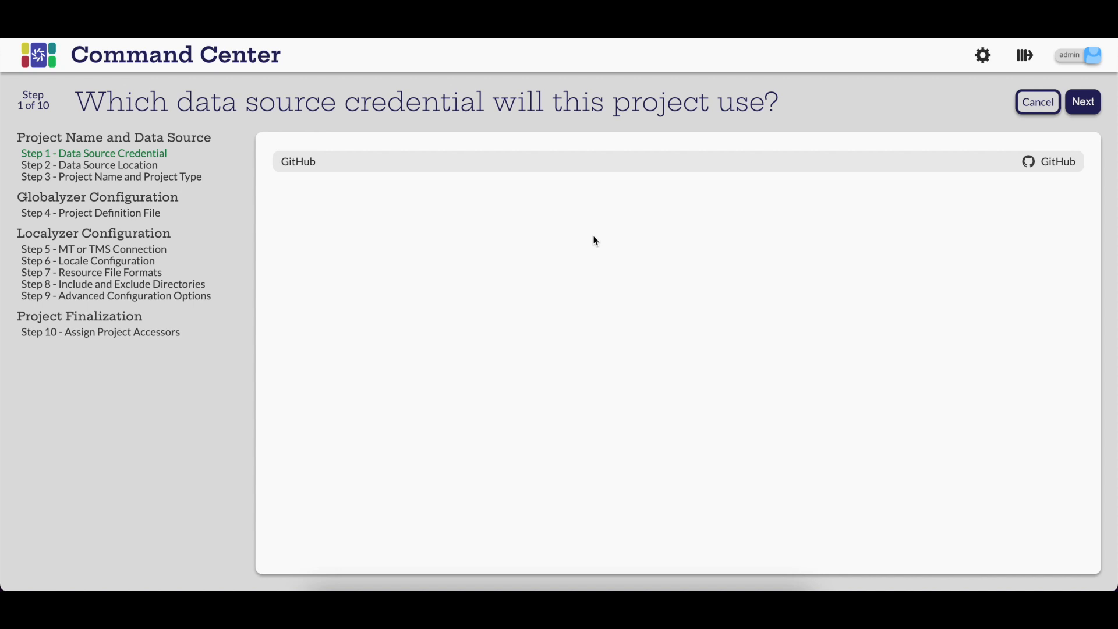
{"action": "left_click", "coordinate": [666, 161]}
{"action": "left_click", "coordinate": [1083, 101]}
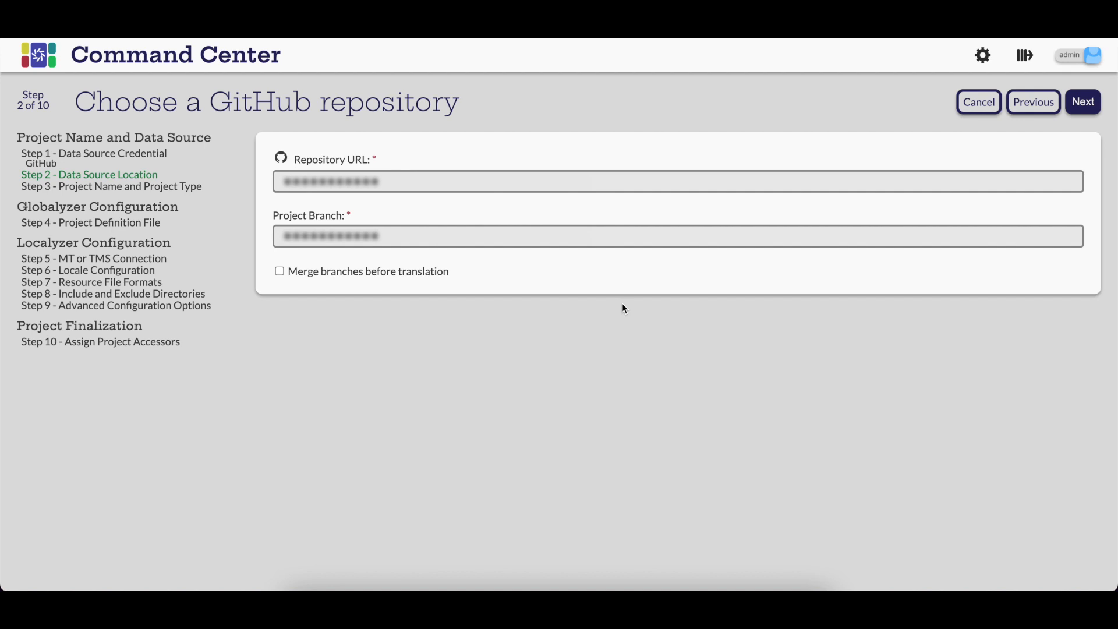
{"action": "left_click", "coordinate": [1083, 104]}
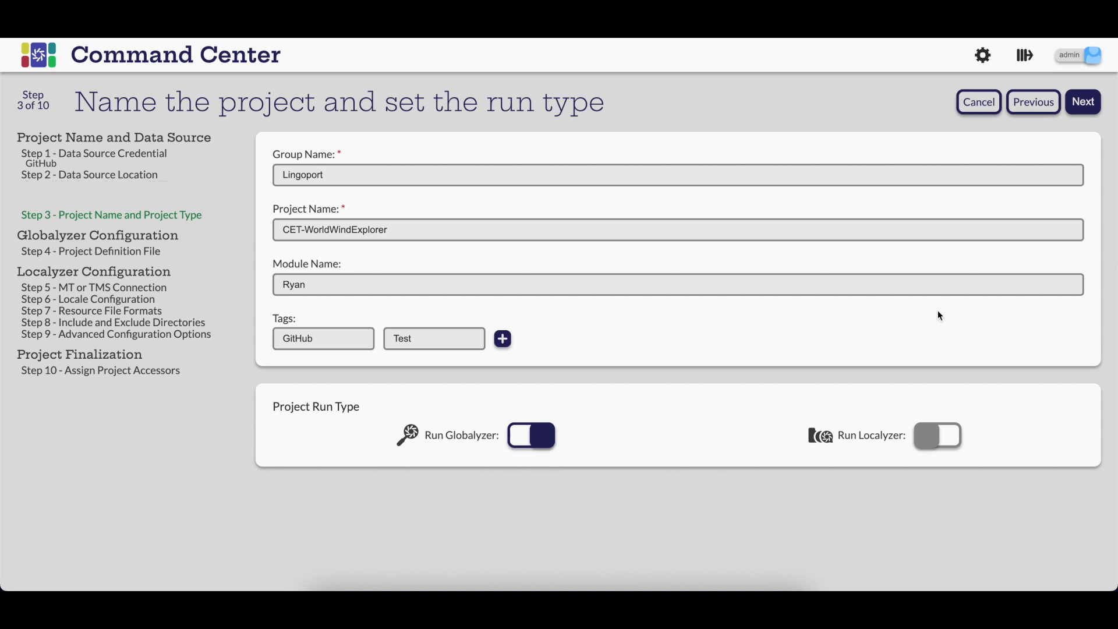
Step: Continue the project setup as CET-WorldWindExplorer in group Lingoport with Globalyzer and the default definition file
{"action": "left_click", "coordinate": [1085, 103]}
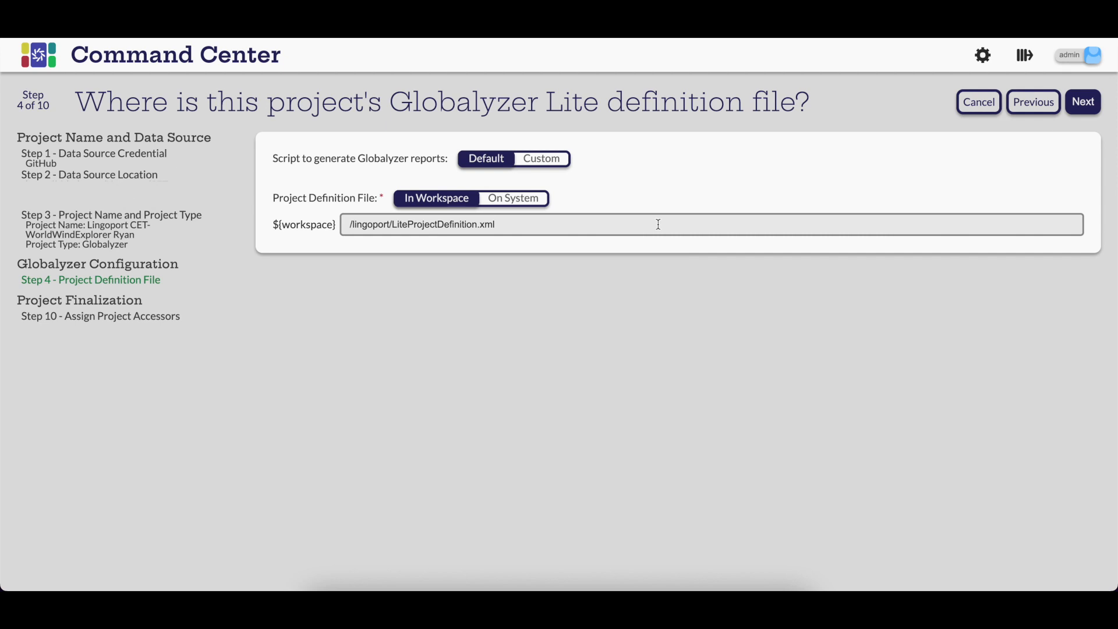
{"action": "left_click", "coordinate": [1083, 102]}
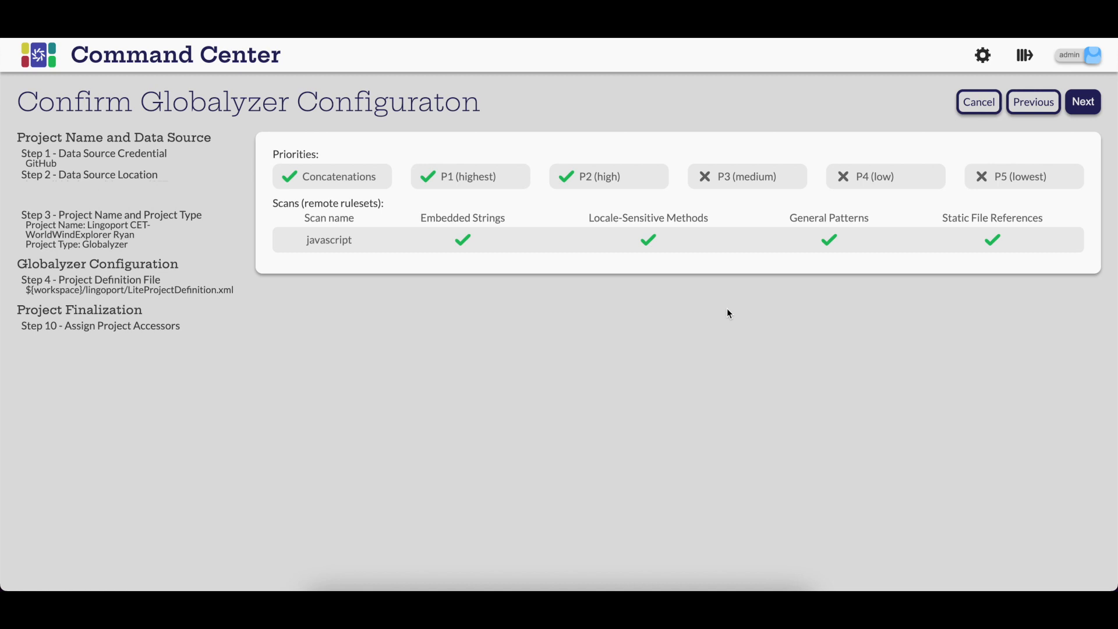
{"action": "left_click", "coordinate": [1082, 102]}
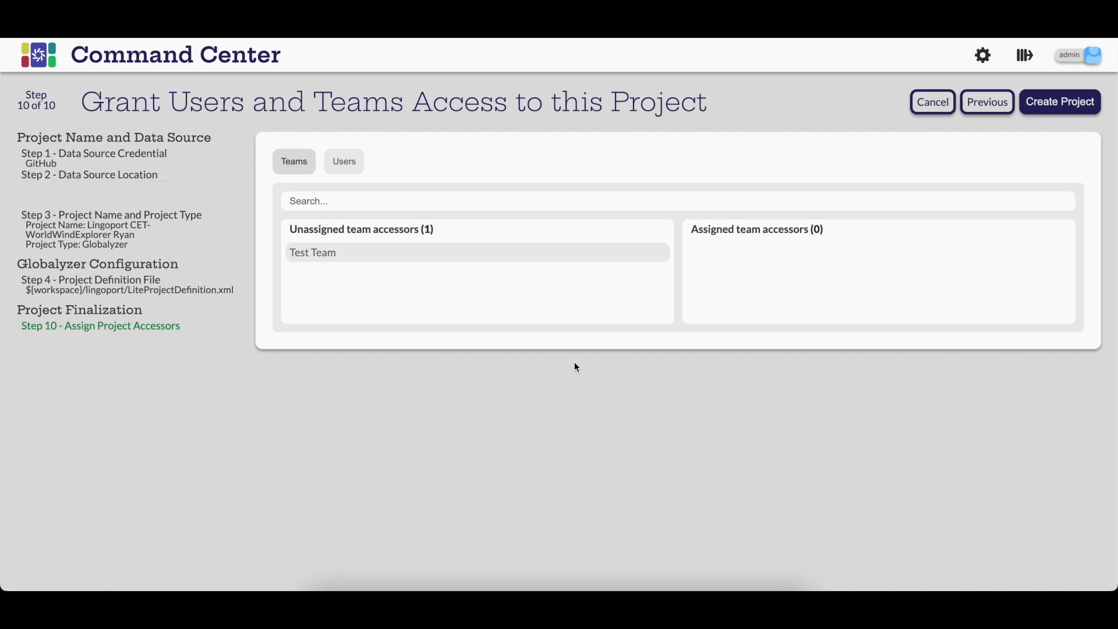
Step: Grant Test Team access to the project and create the project
{"action": "left_click", "coordinate": [471, 257]}
{"action": "left_click", "coordinate": [344, 161]}
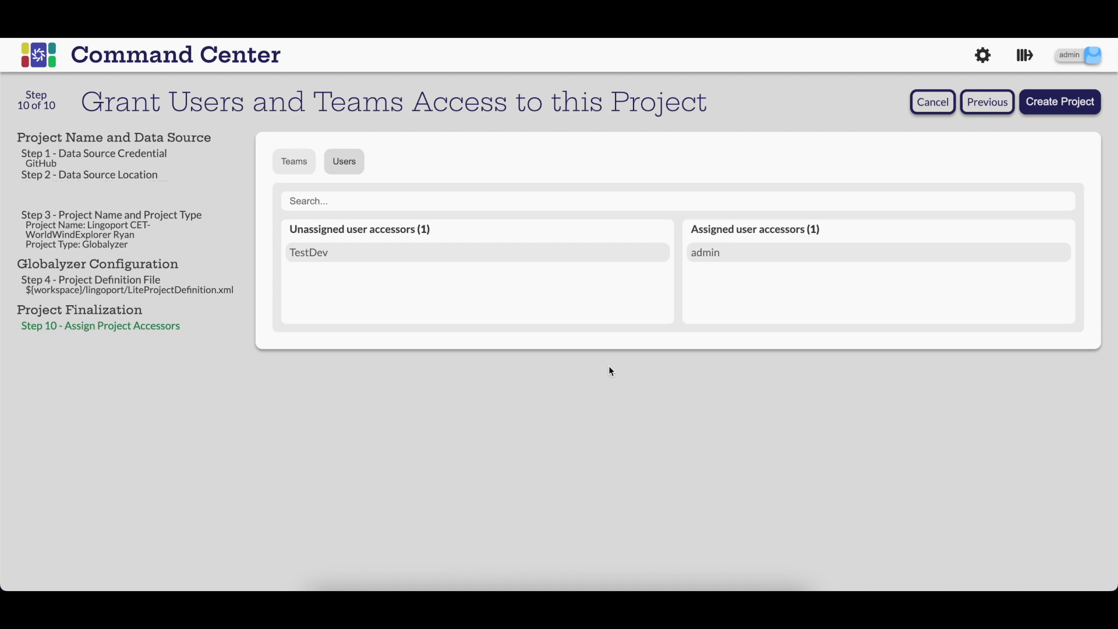
{"action": "left_click", "coordinate": [1066, 114]}
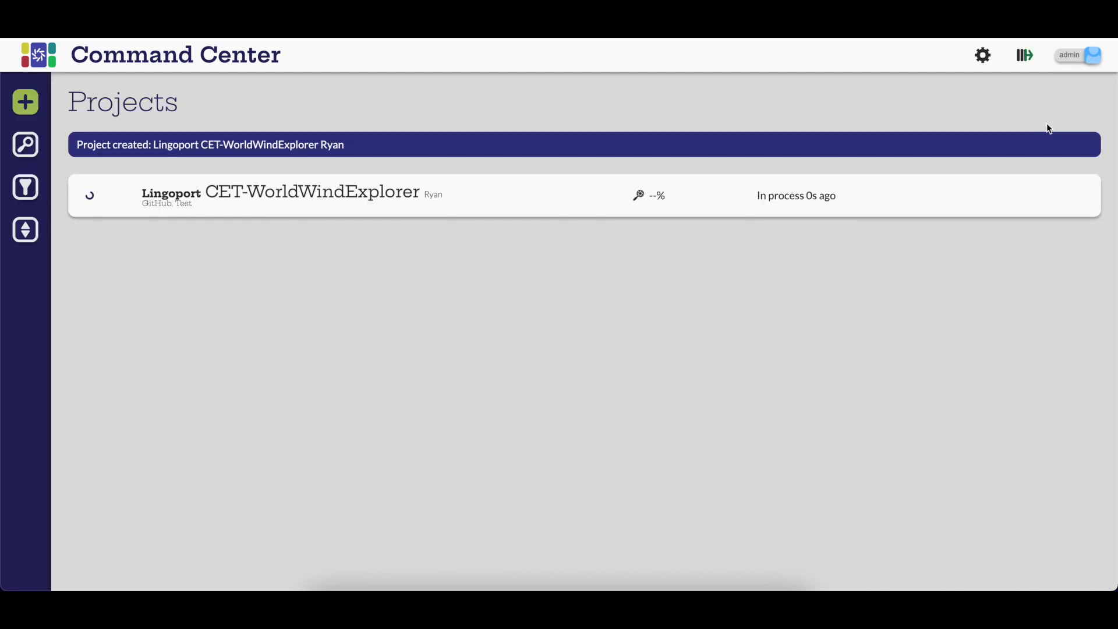
Step: Open and close the list of running and queued jobs
{"action": "left_click", "coordinate": [1025, 58]}
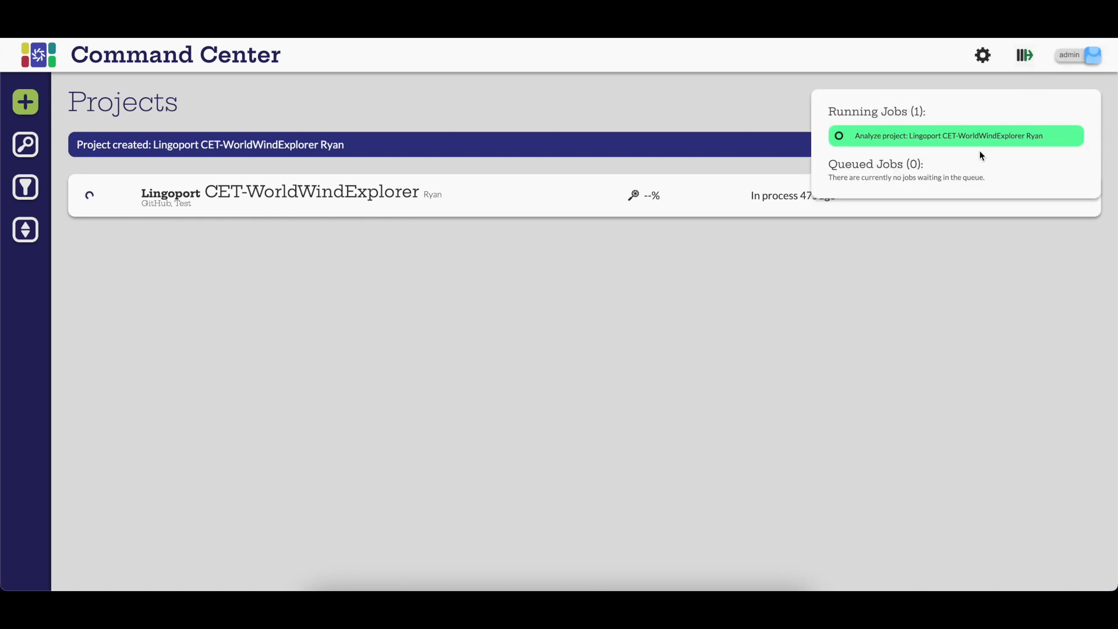
{"action": "left_click", "coordinate": [622, 274]}
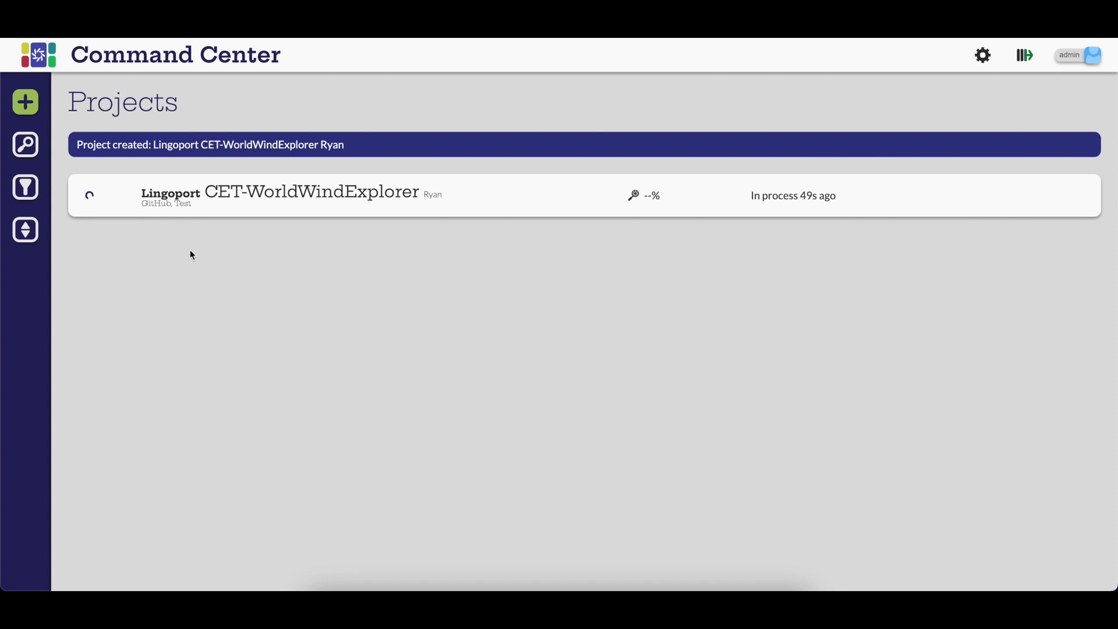
Step: Open the CET-WorldWindExplorer project's Globalyzer report and list its remaining embedded string issues
{"action": "mouse_move", "coordinate": [91, 213]}
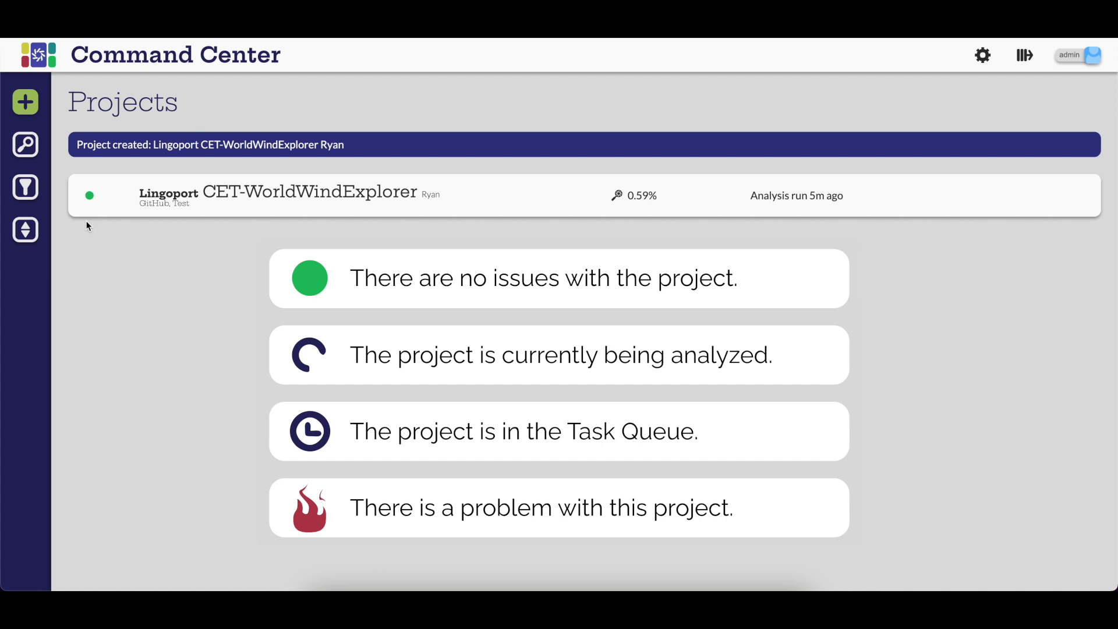
{"action": "mouse_move", "coordinate": [354, 199]}
{"action": "left_click", "coordinate": [355, 199]}
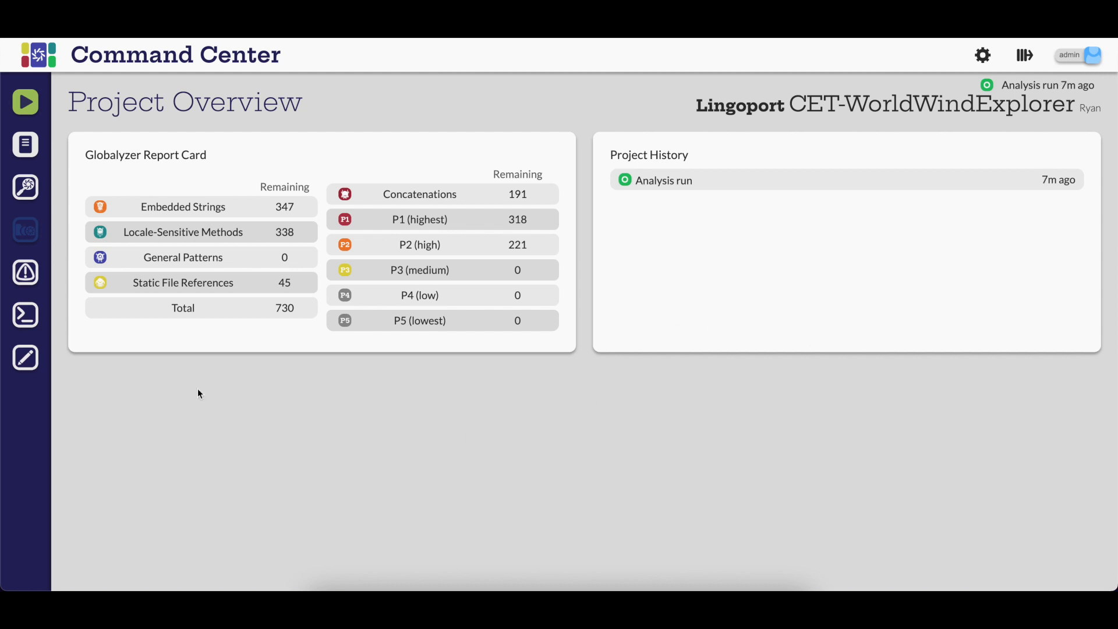
{"action": "left_click", "coordinate": [25, 187]}
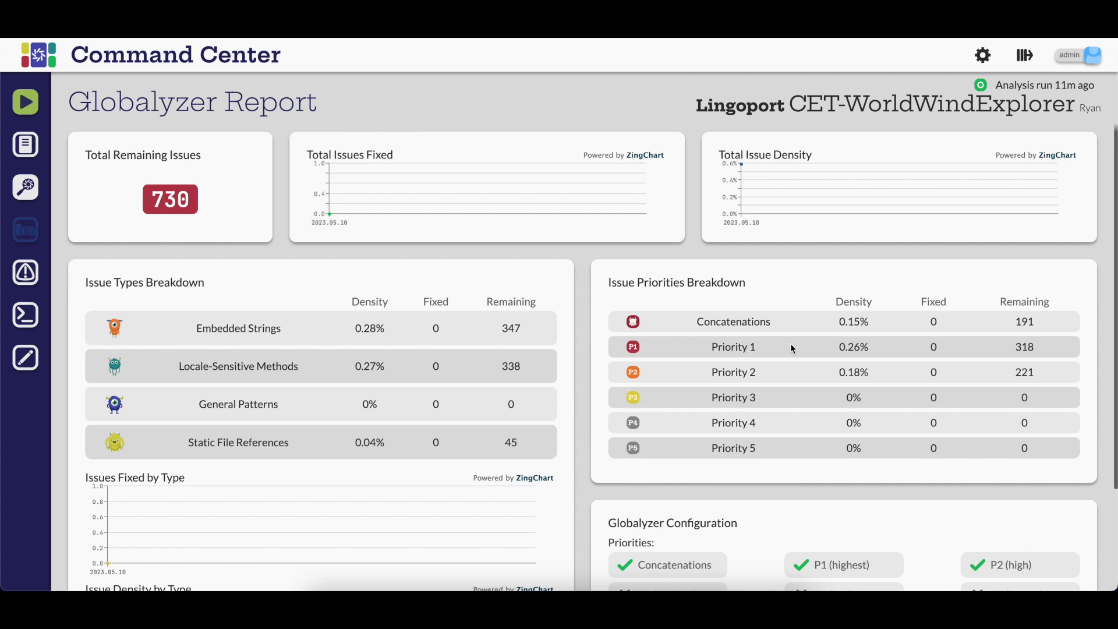
{"action": "left_click", "coordinate": [514, 333]}
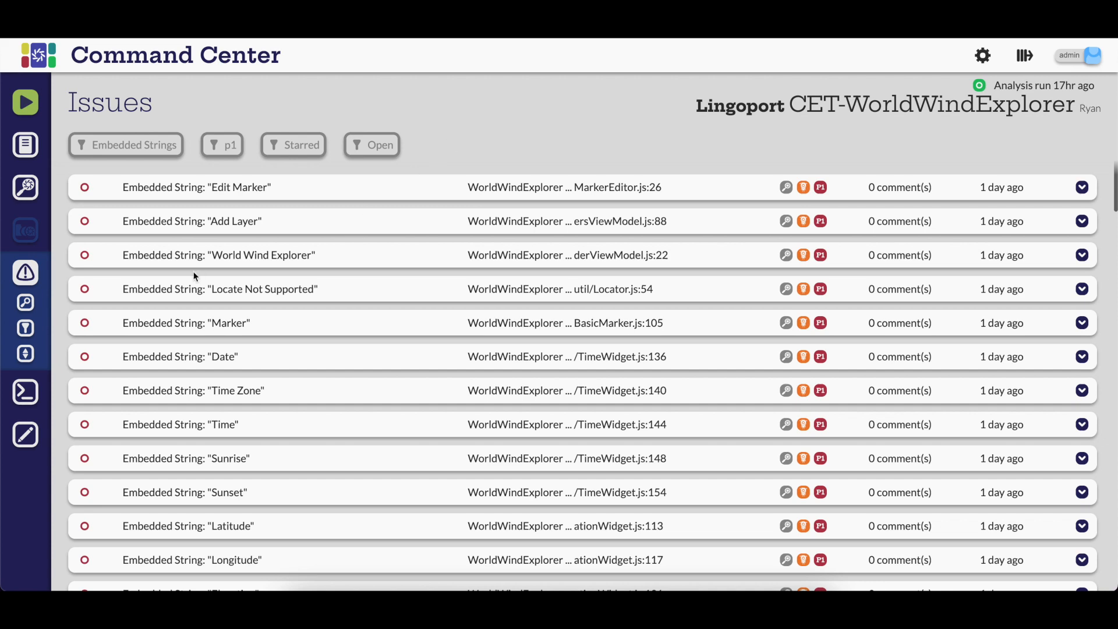
Step: Examine the issue list's search, filter and sort options
{"action": "left_click", "coordinate": [25, 302]}
{"action": "left_click", "coordinate": [19, 102]}
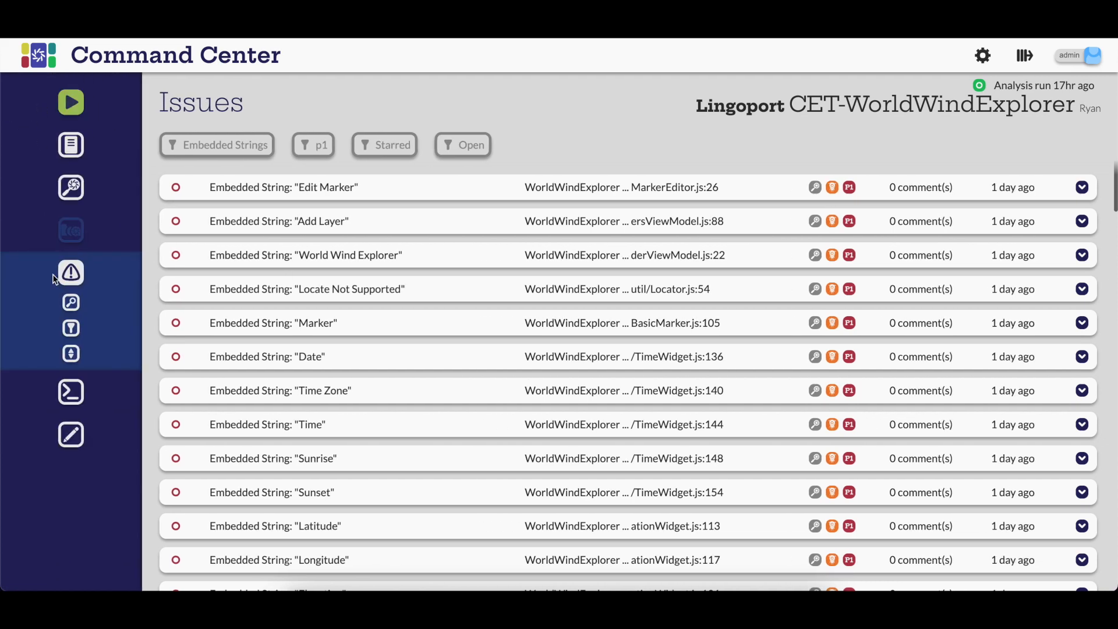
{"action": "left_click", "coordinate": [24, 329]}
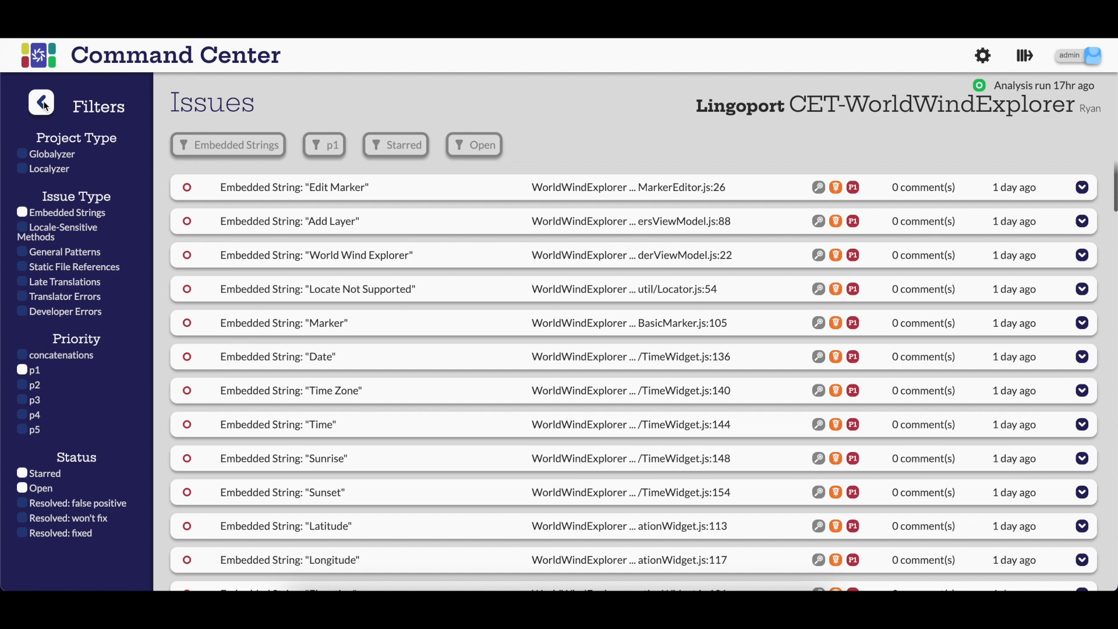
{"action": "left_click", "coordinate": [37, 104]}
{"action": "left_click", "coordinate": [27, 352]}
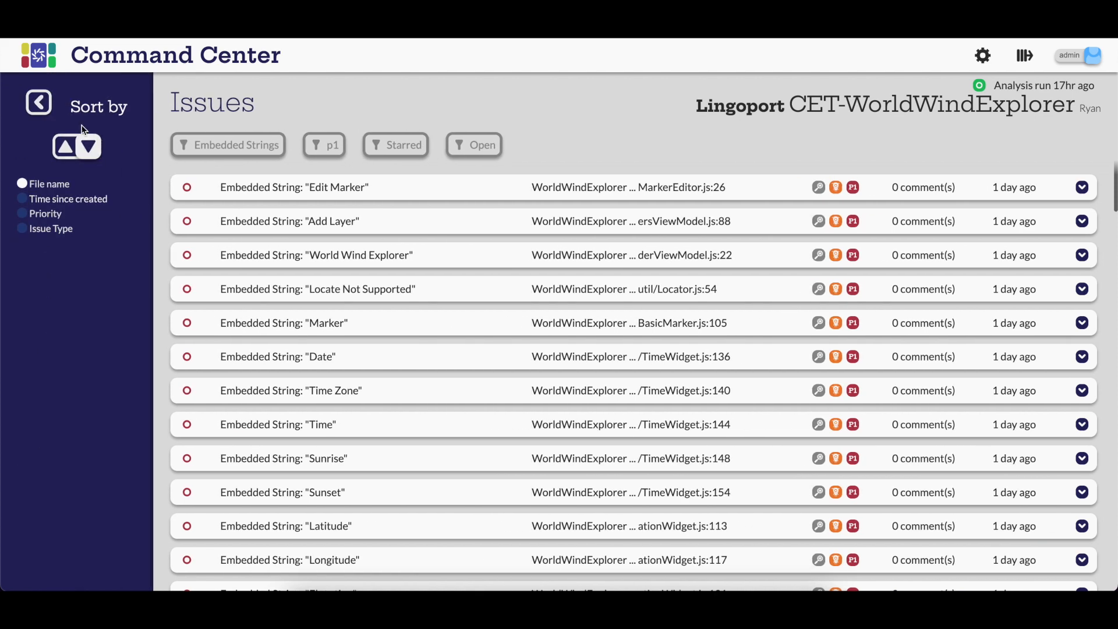
{"action": "left_click", "coordinate": [39, 105]}
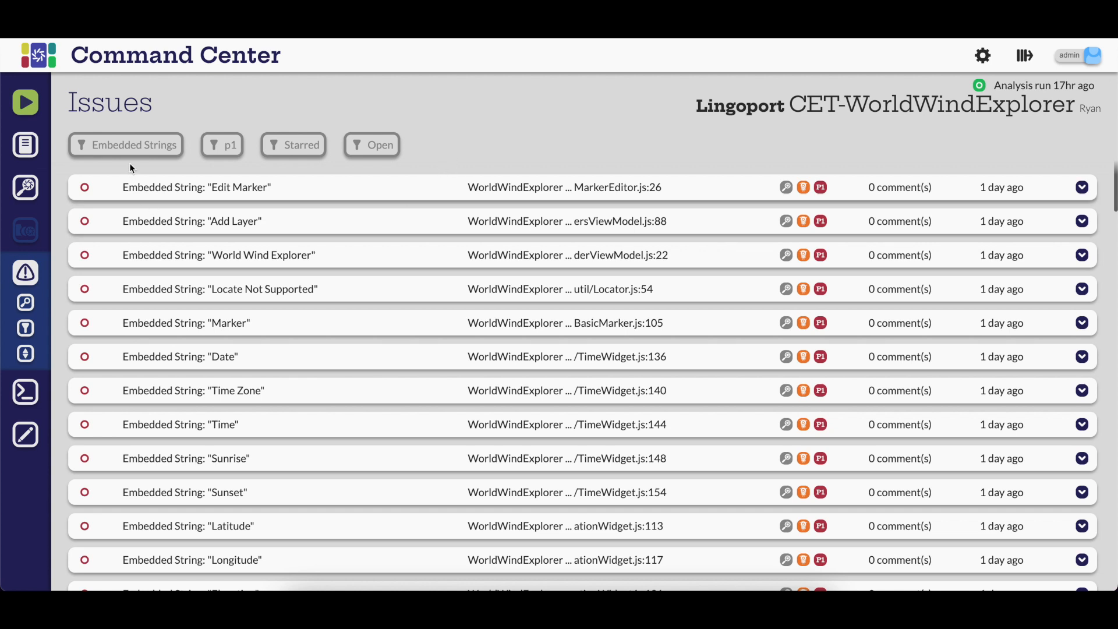
{"action": "left_click", "coordinate": [222, 151]}
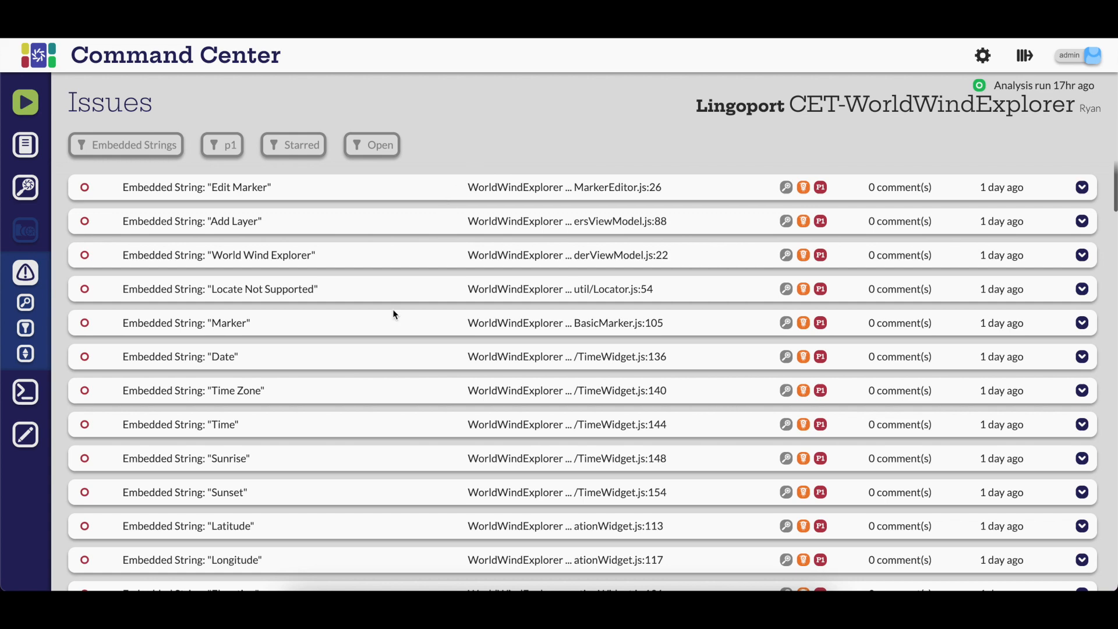
Step: Star the "Time Zone" embedded string issue and add the comment "This is a test." to it
{"action": "left_click", "coordinate": [356, 390]}
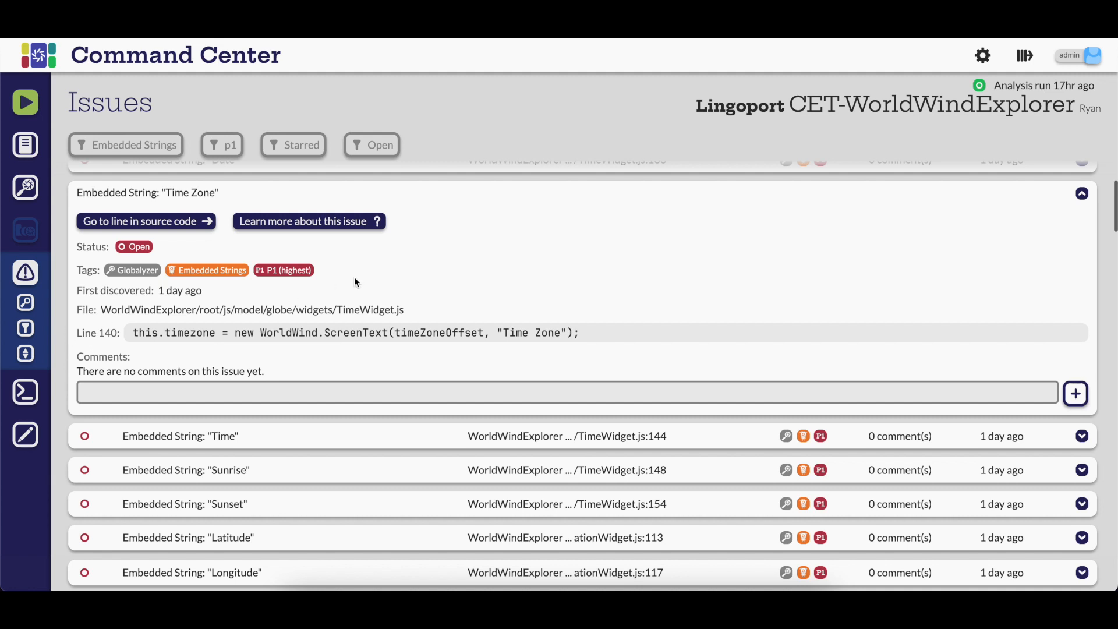
{"action": "left_click", "coordinate": [150, 248]}
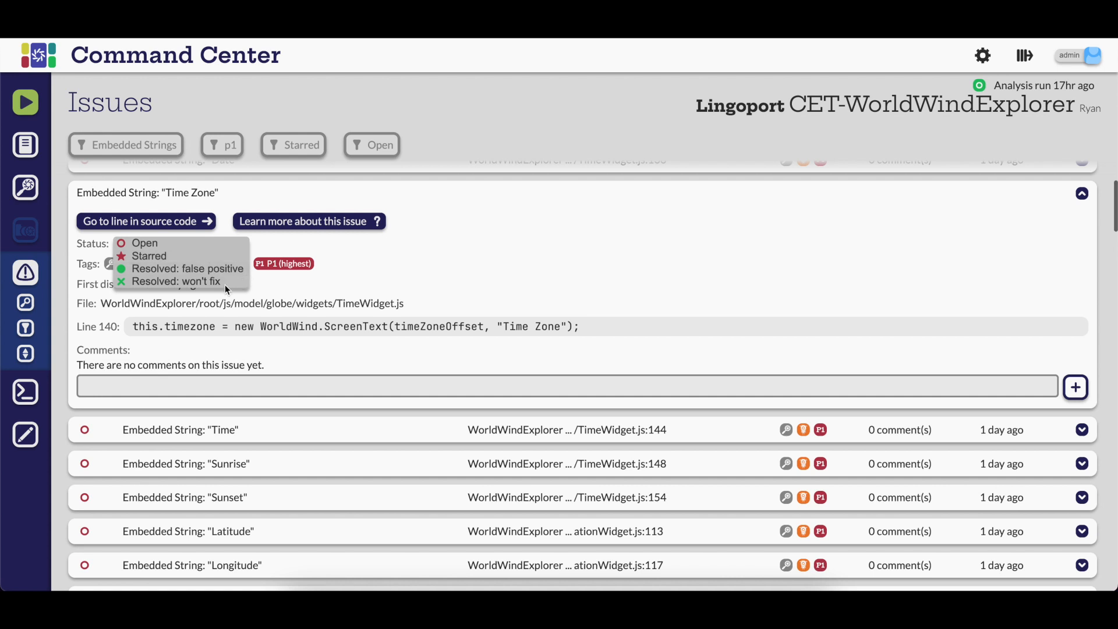
{"action": "left_click", "coordinate": [167, 254]}
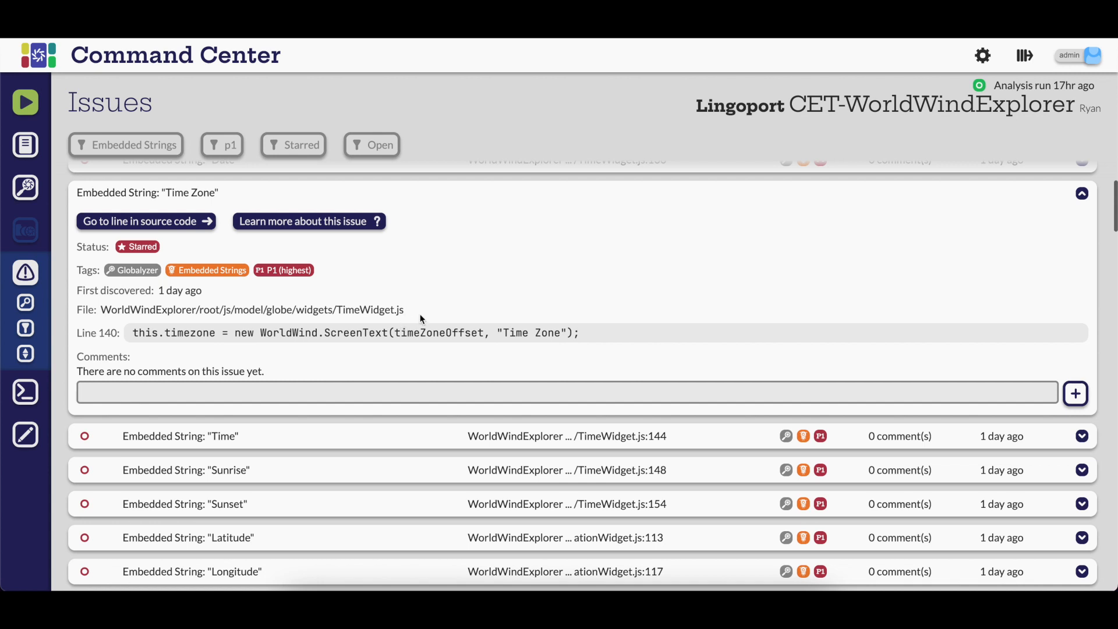
{"action": "left_click", "coordinate": [320, 395]}
{"action": "type", "text": "This is a test."}
{"action": "left_click", "coordinate": [1075, 395]}
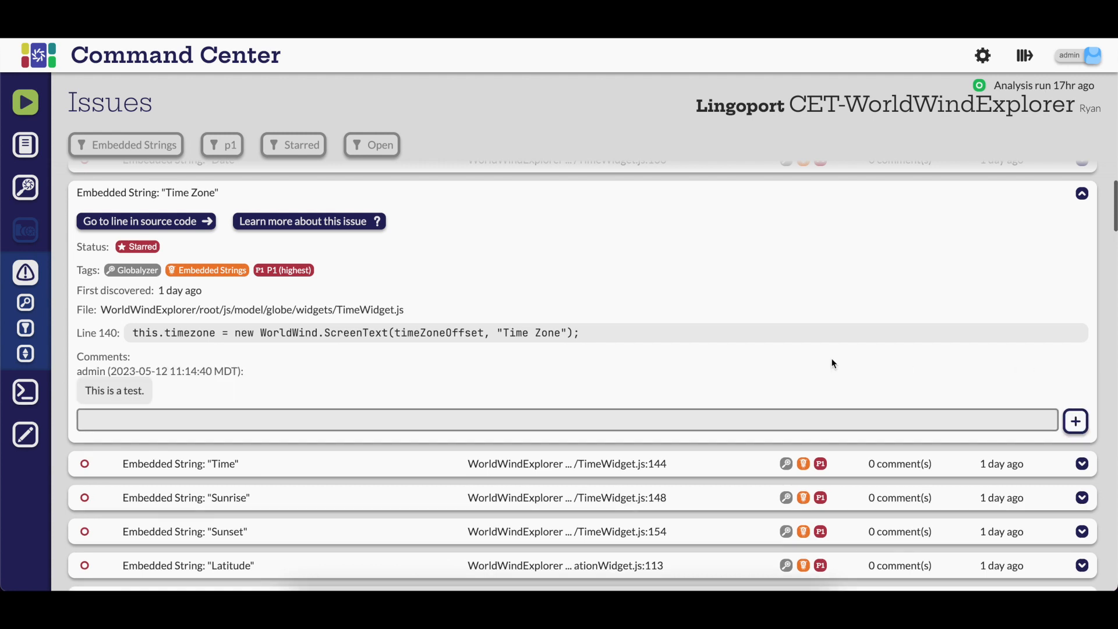
Step: Open the project's console logs and the project configuration editor
{"action": "left_click", "coordinate": [38, 398]}
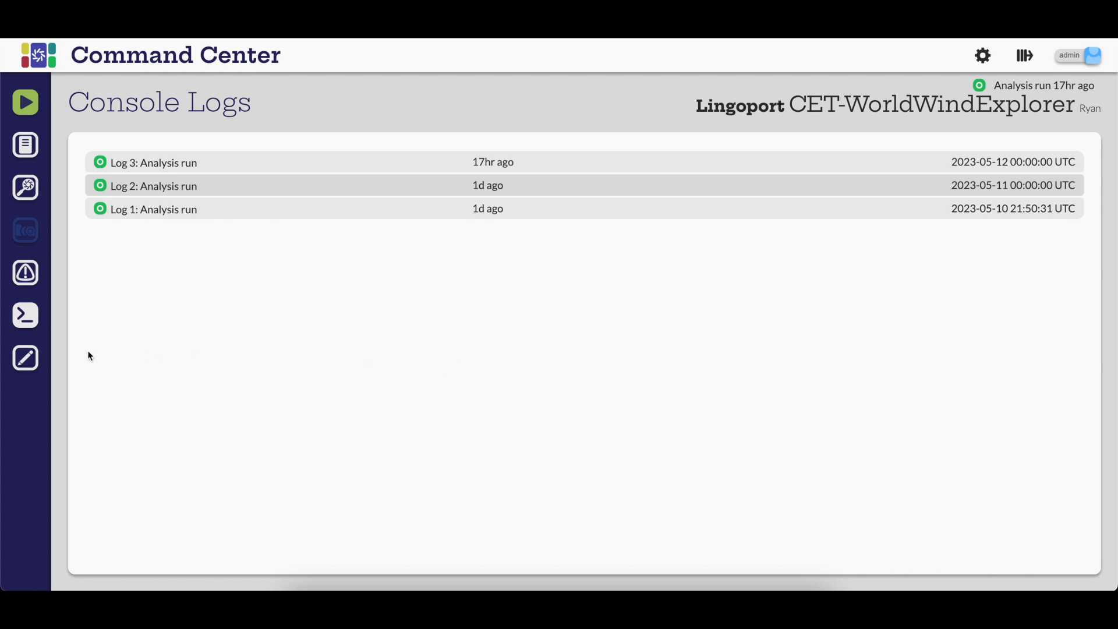
{"action": "left_click", "coordinate": [25, 358]}
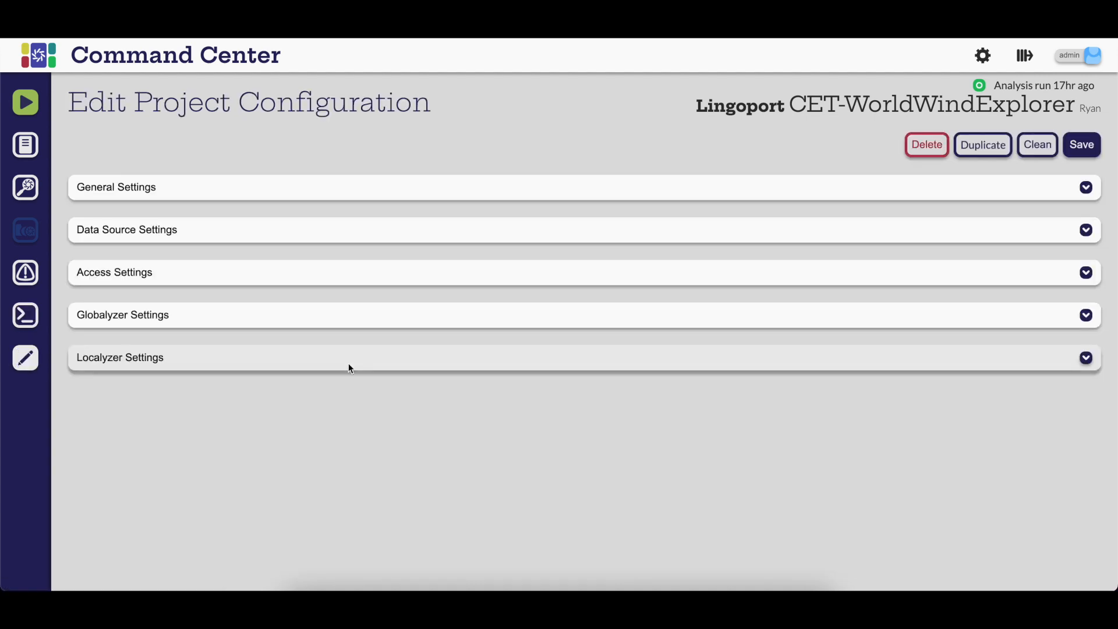